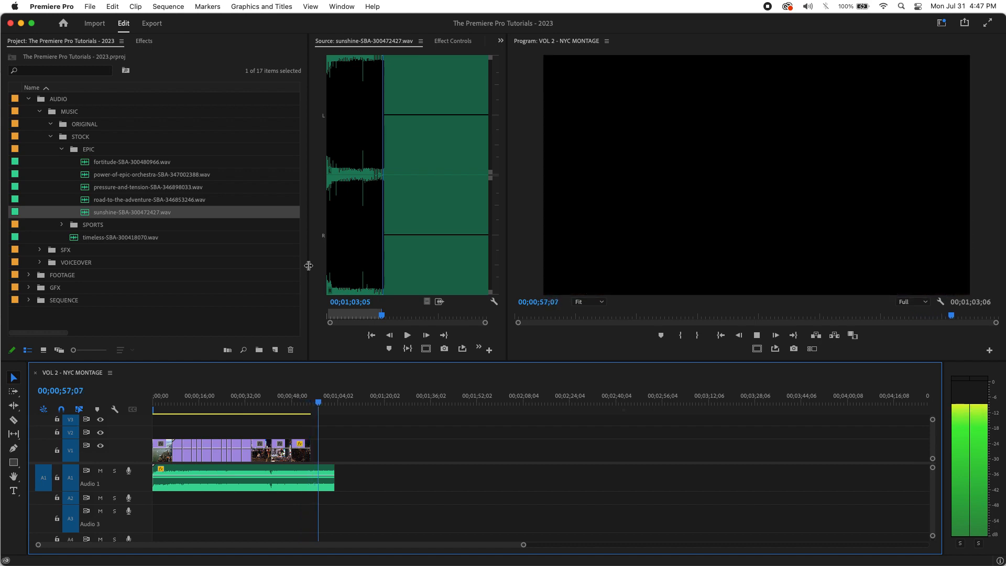
Stop playback, enlarge the timeline area, return to the sequence start and fit the whole NYC montage into the timeline view
key("space")
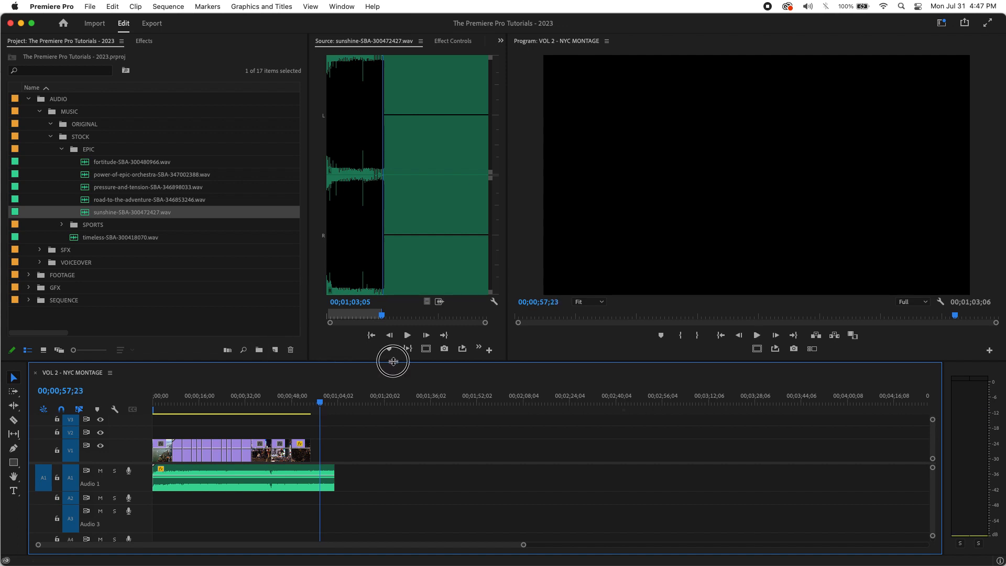
left_click_drag(393, 362, 397, 315)
key("Home")
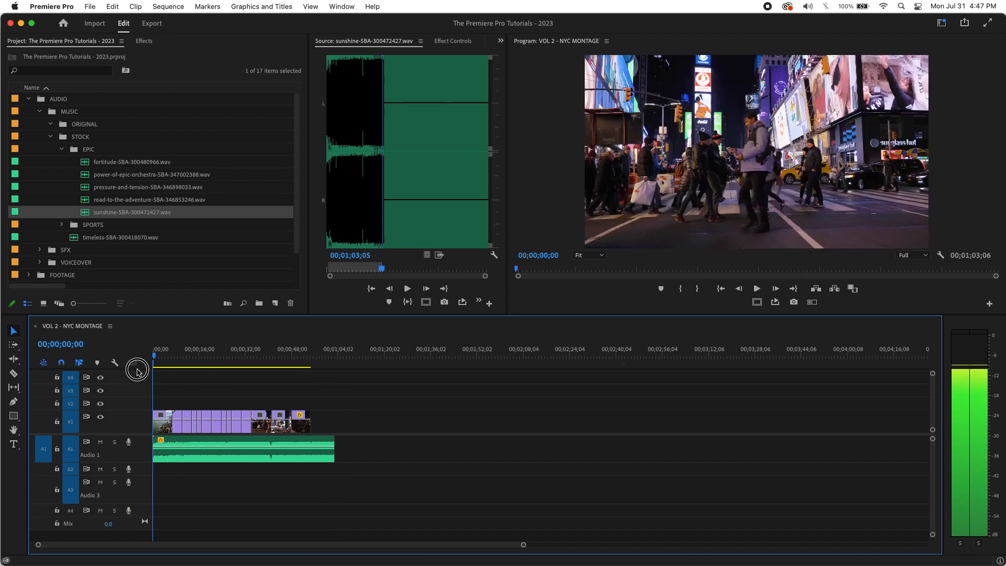
key("backslash")
Play the montage from about 4 seconds and inspect the Brooklyn Bridge clip and its cut to the panoramic skyline clip
left_click(197, 358)
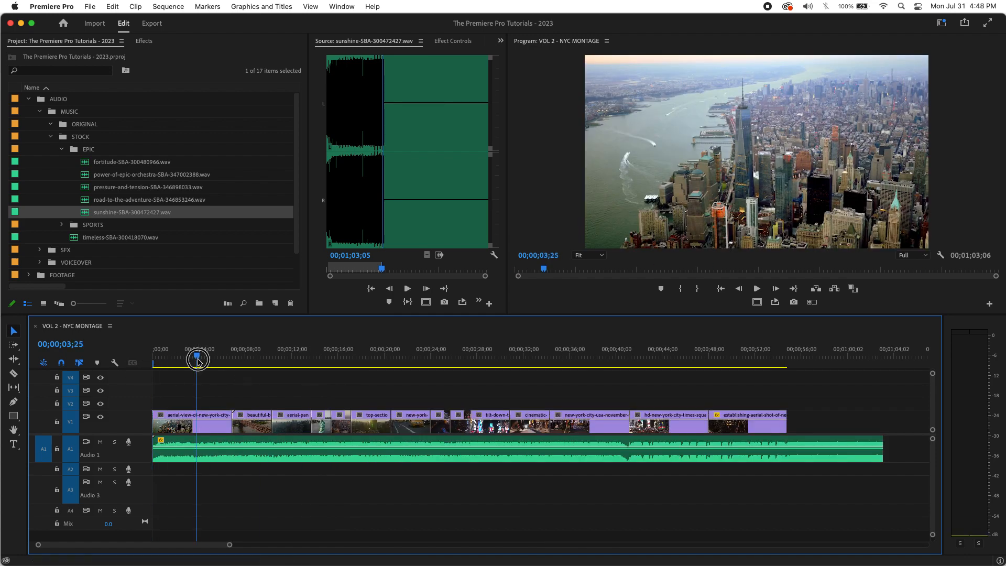
key("space")
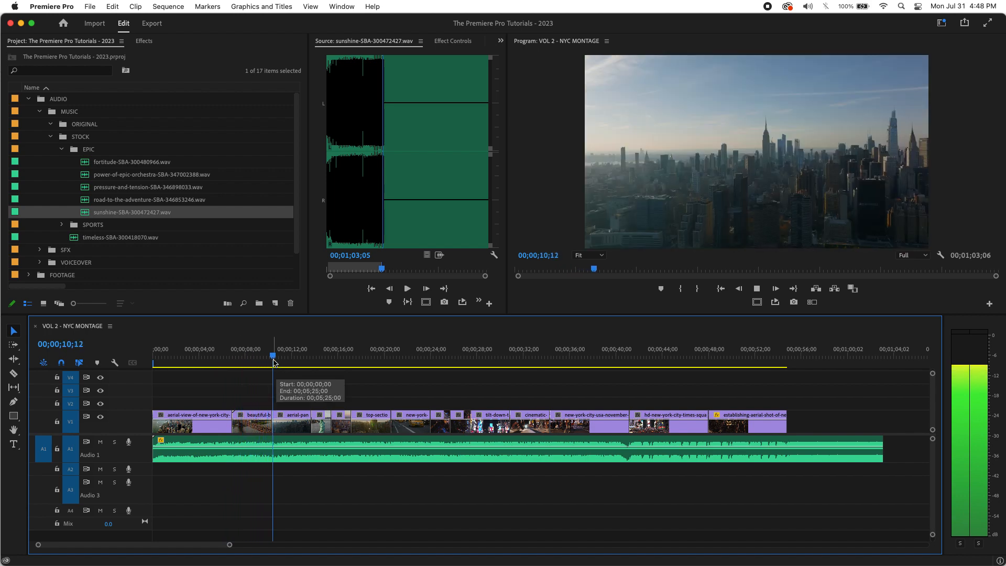
left_click_drag(289, 354, 271, 355)
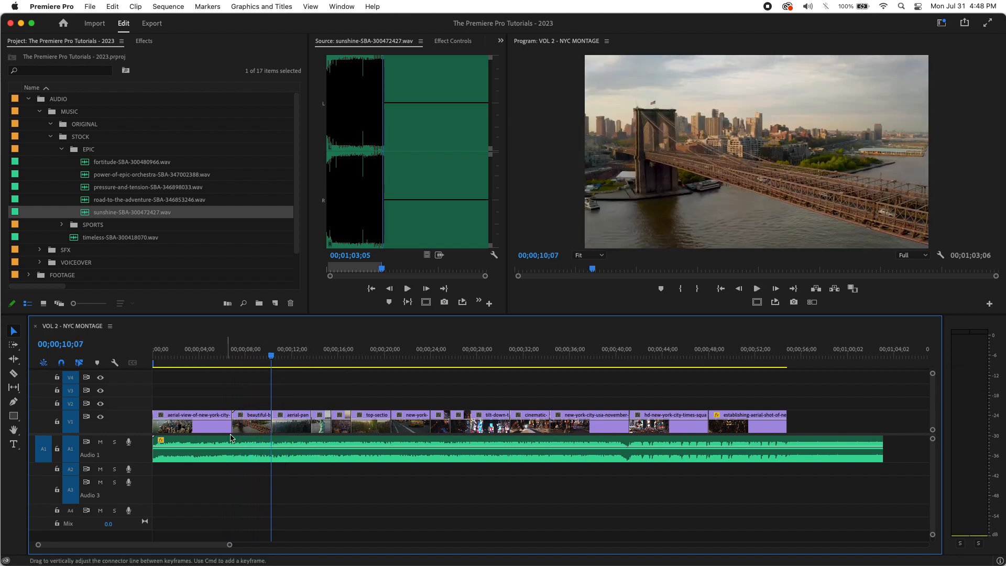
key("=")
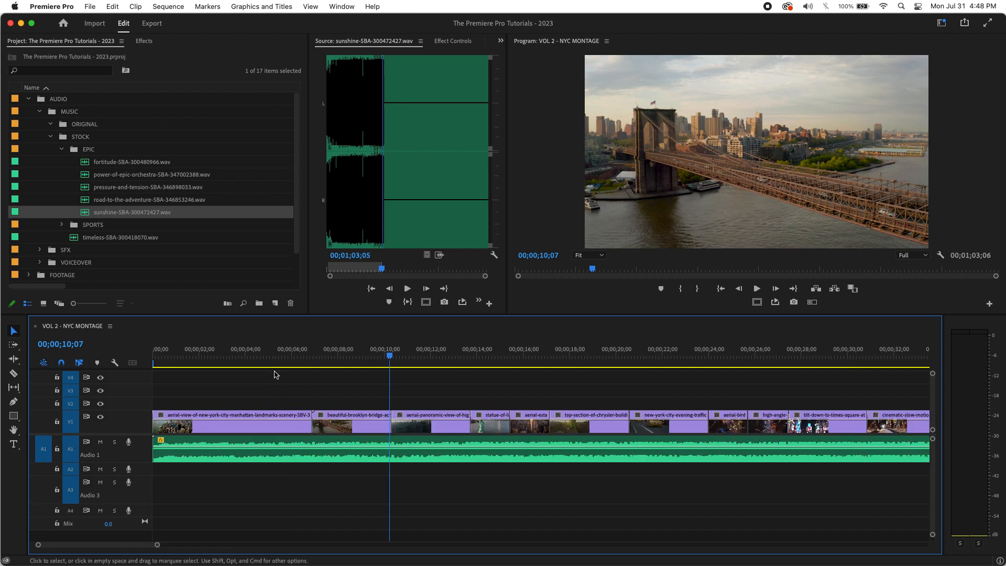
key("=")
key("minus")
key("minus")
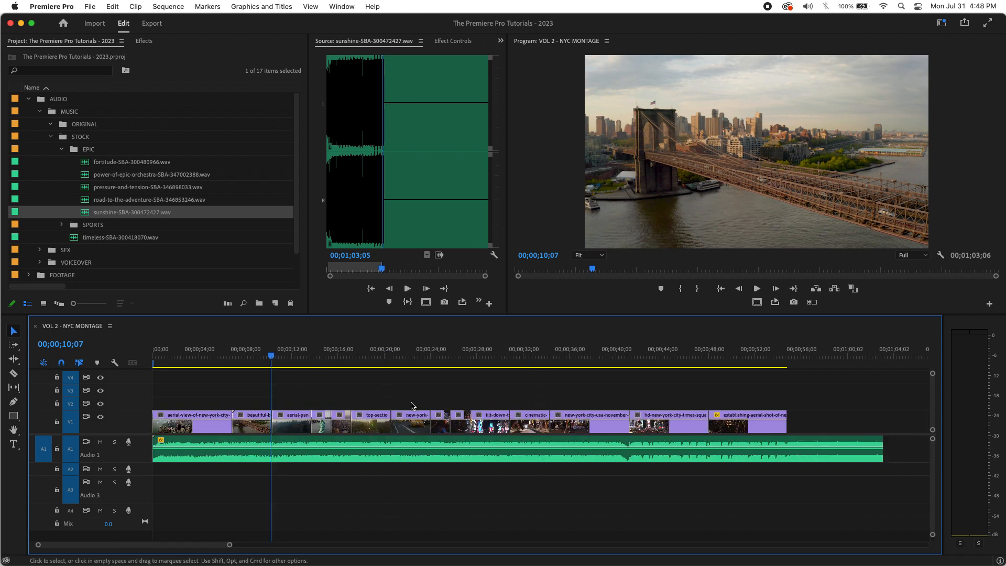
left_click_drag(289, 355, 256, 357)
left_click(259, 356)
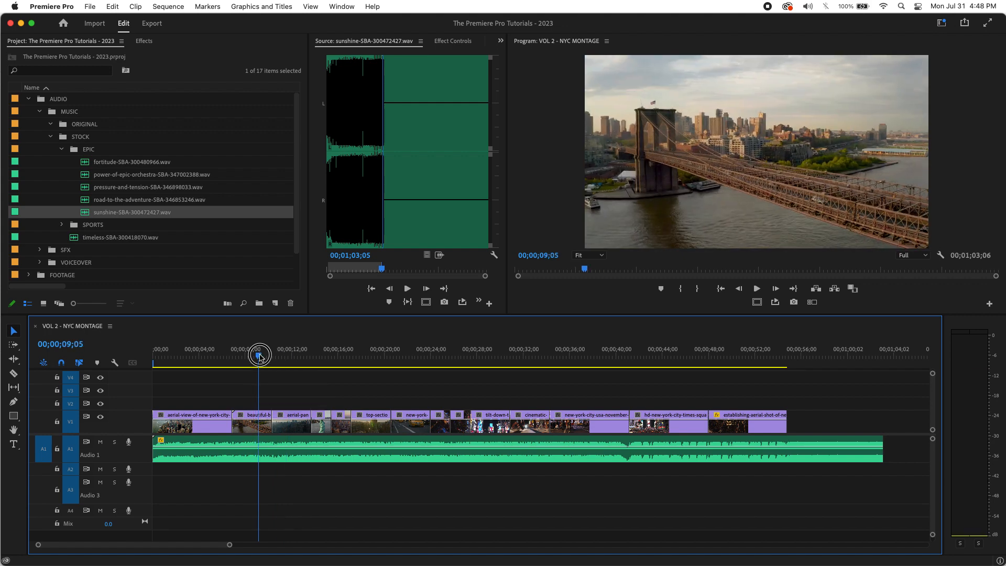
left_click_drag(260, 356, 264, 357)
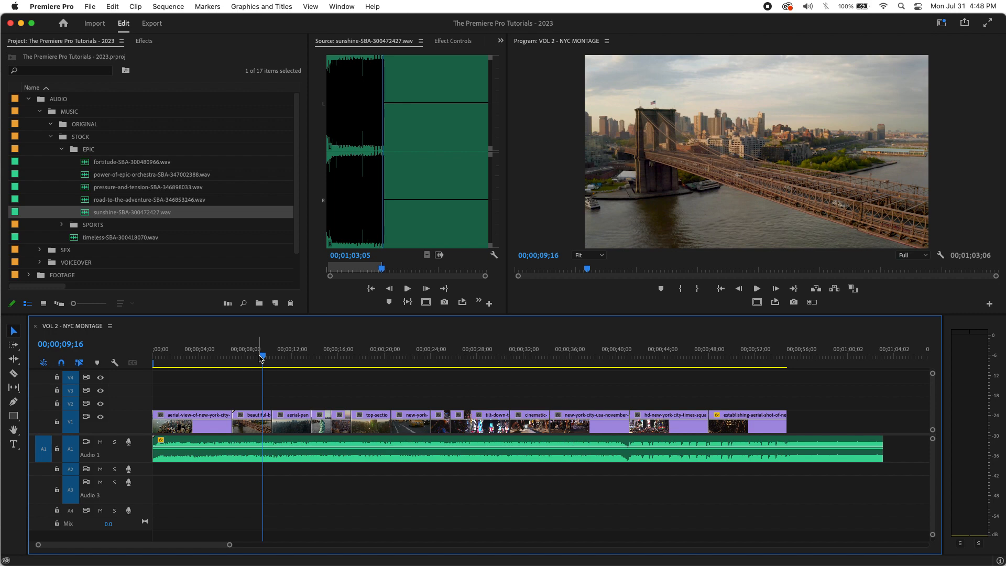
Play the montage from its beginning, and again from the first cut at about 7 seconds through the night skyline clip
left_click_drag(257, 354, 88, 382)
key("space")
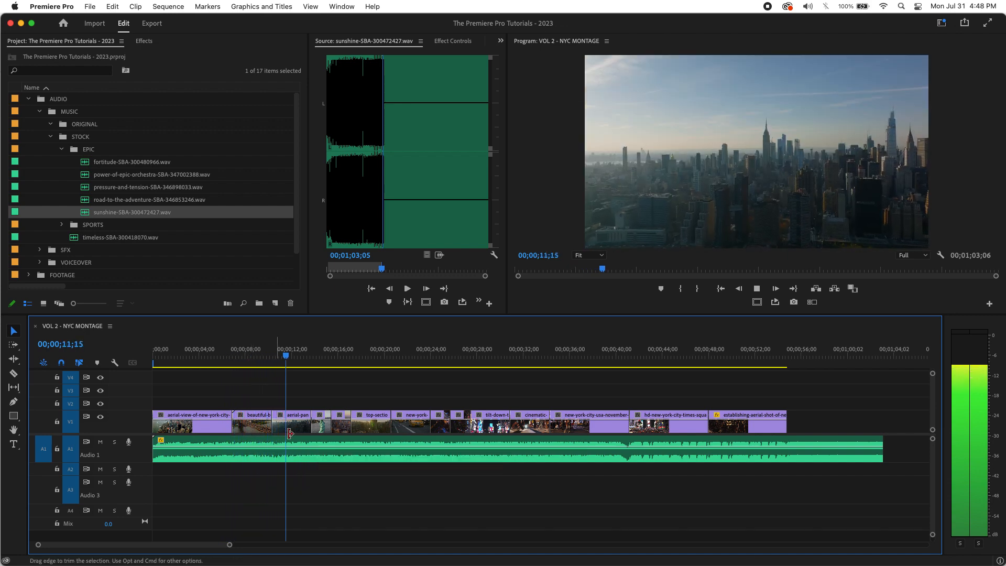
left_click(309, 356)
left_click_drag(309, 355, 306, 355)
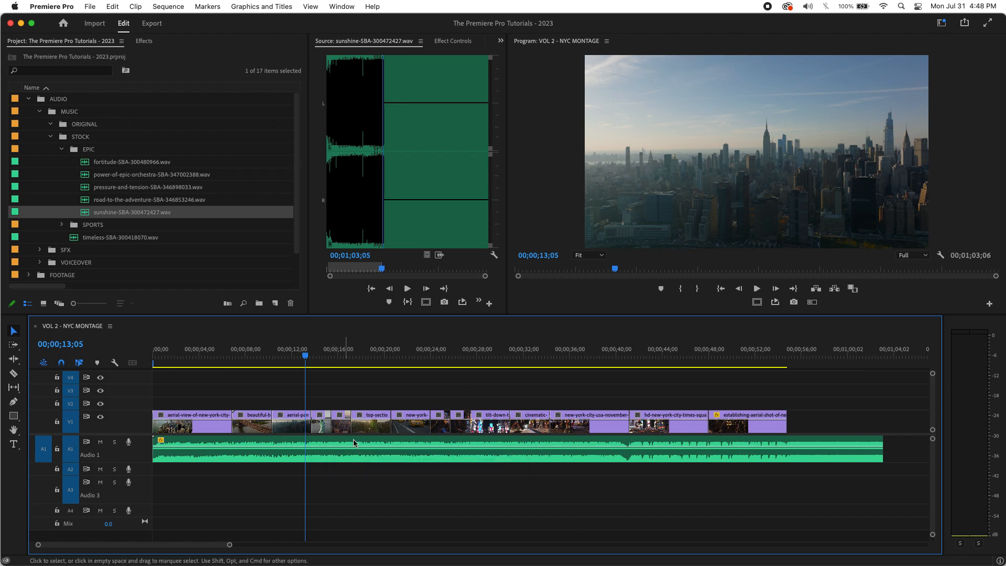
left_click_drag(305, 356, 233, 376)
key("space")
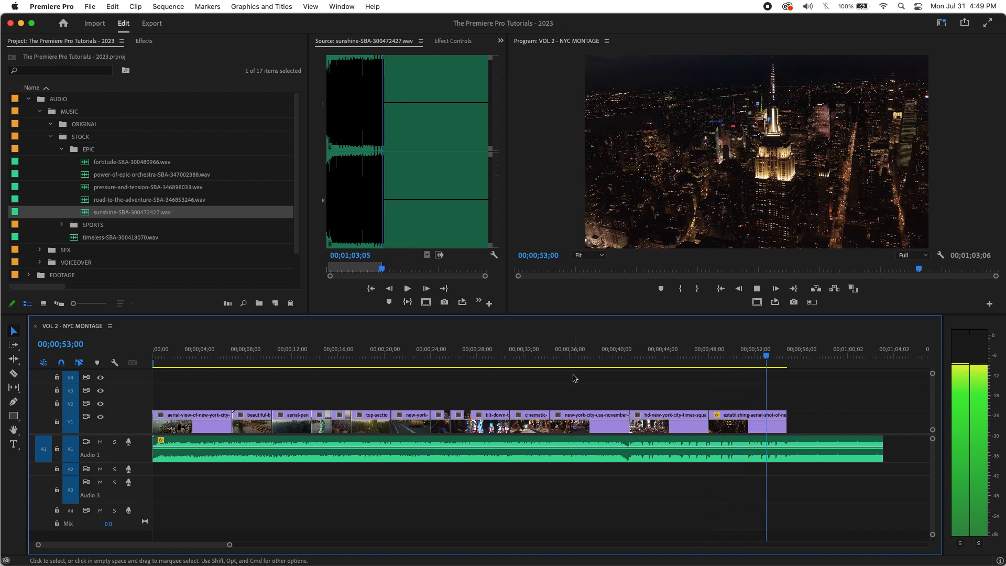
Replay the middle and closing clips of the montage, and bring the playhead back to 00;00;02;09 in the opening aerial clip
left_click(631, 373)
left_click_drag(631, 373, 293, 424)
key("space")
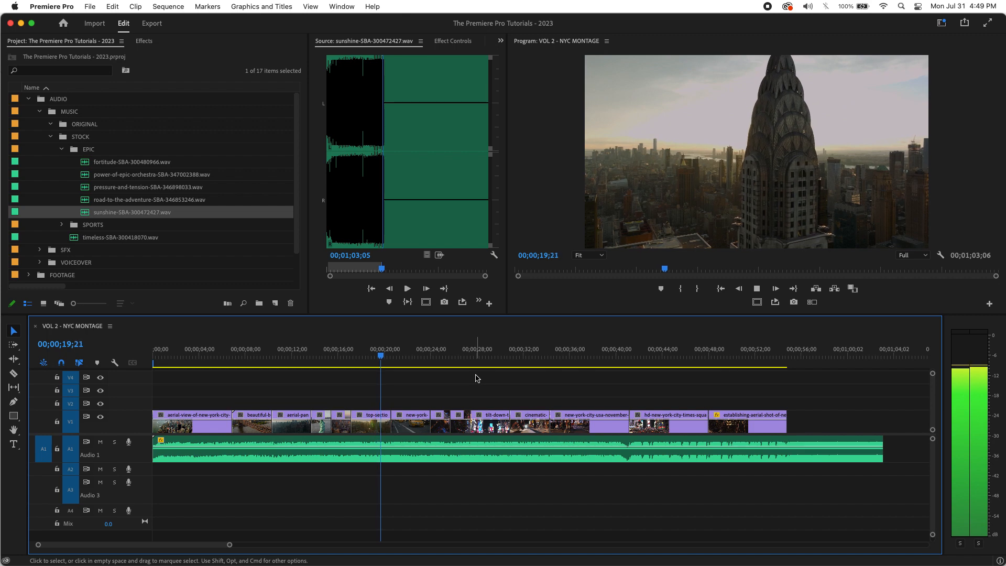
left_click_drag(469, 362, 529, 365)
key("space")
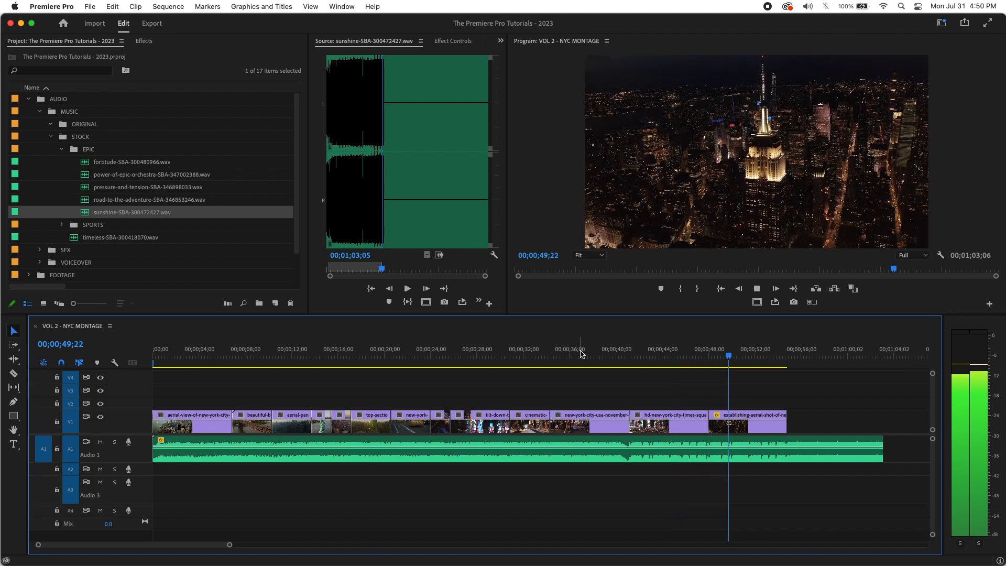
key("space")
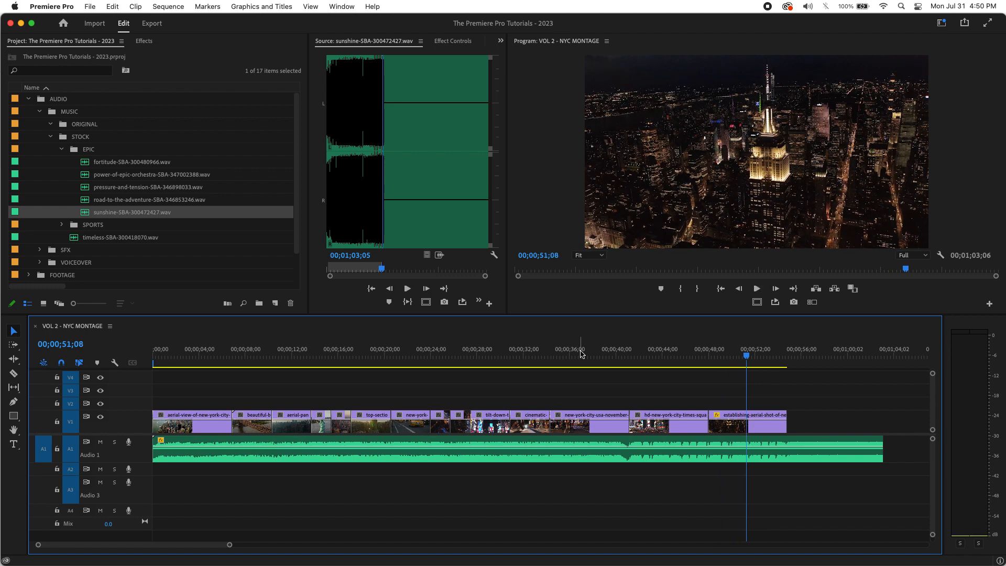
left_click_drag(750, 356, 231, 406)
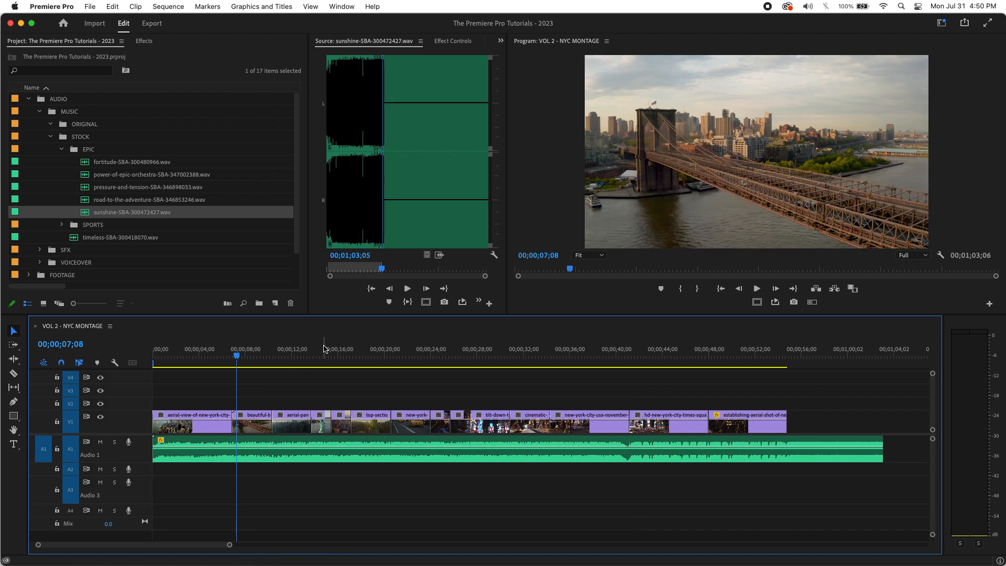
left_click_drag(231, 355, 199, 365)
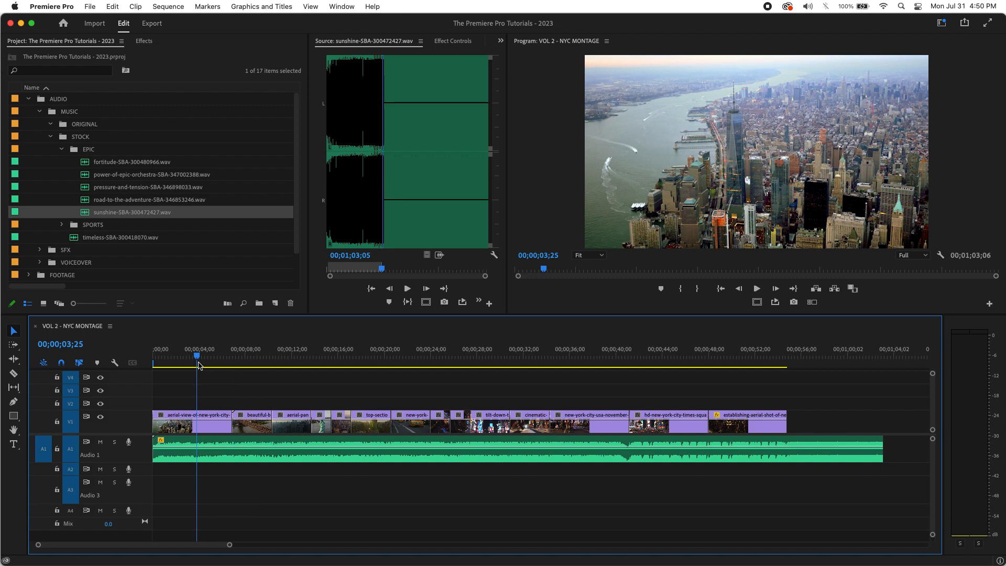
left_click_drag(199, 365, 181, 362)
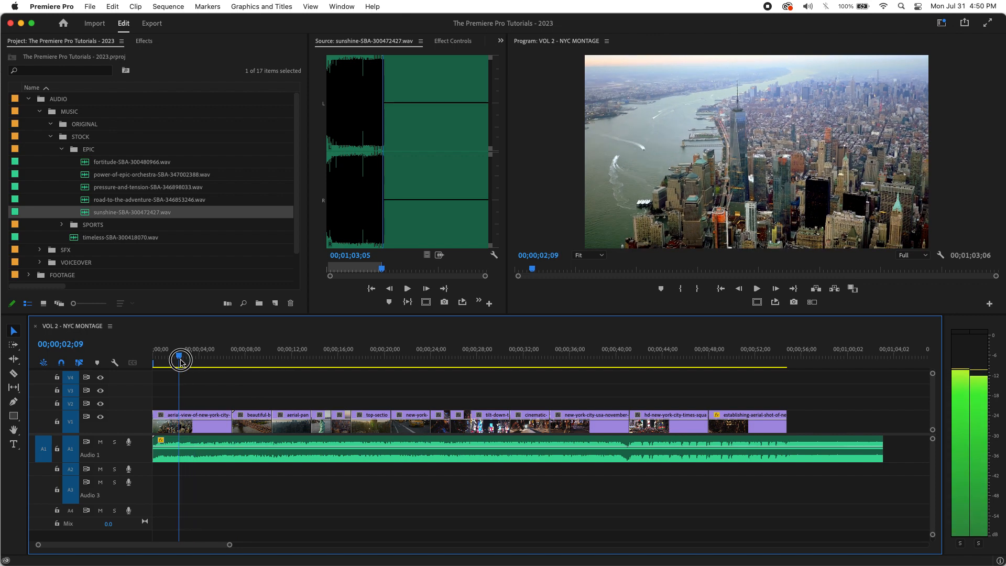
Collapse the EPIC and AUDIO bins in the project and list the Dissolve video transitions among the effects
left_click(62, 149)
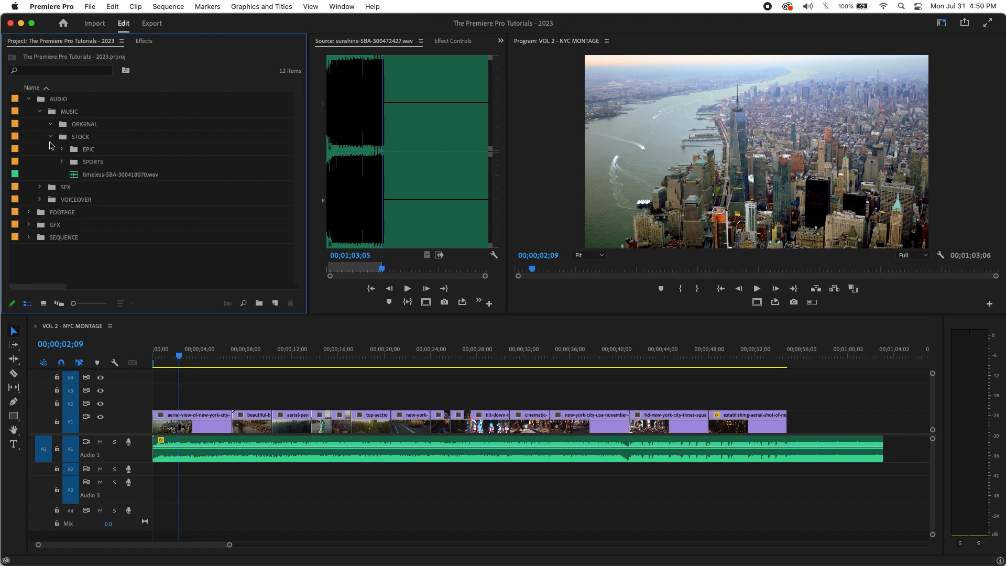
left_click(29, 99)
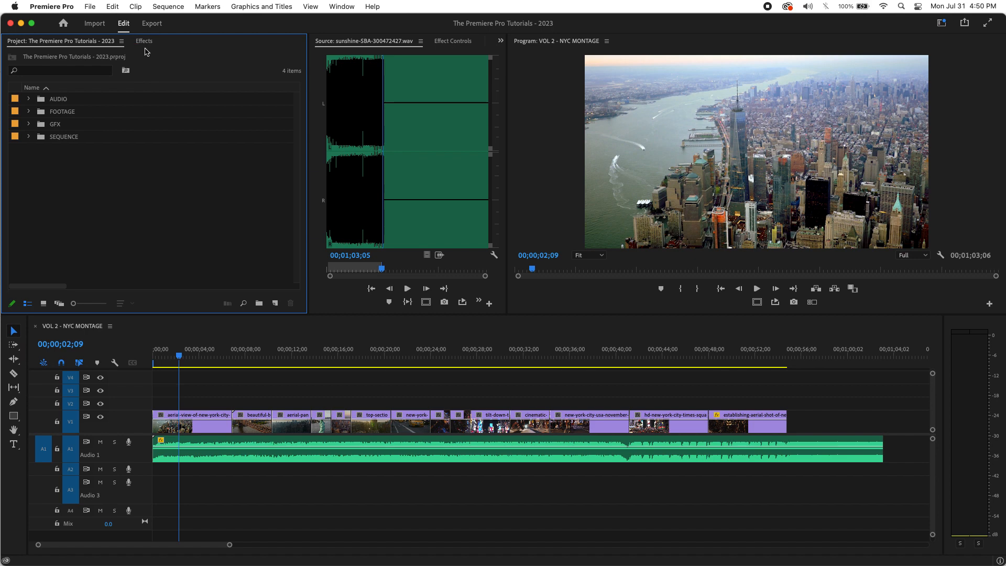
left_click(144, 42)
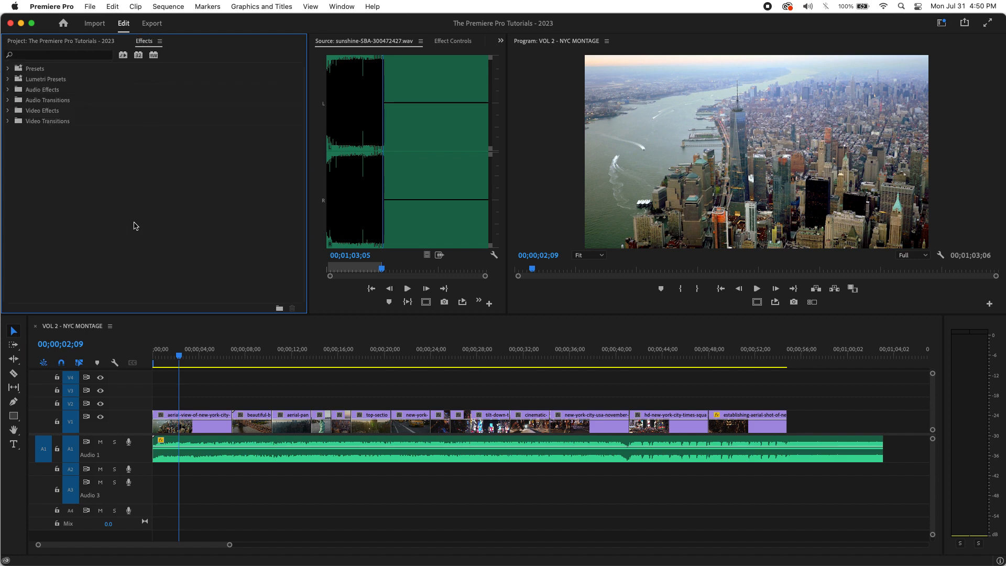
left_click(341, 6)
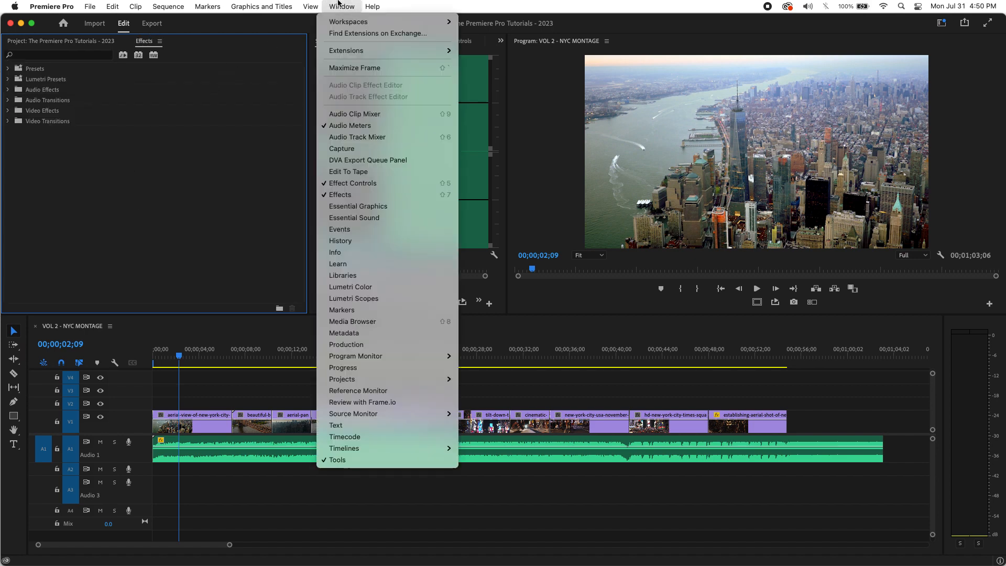
left_click(371, 195)
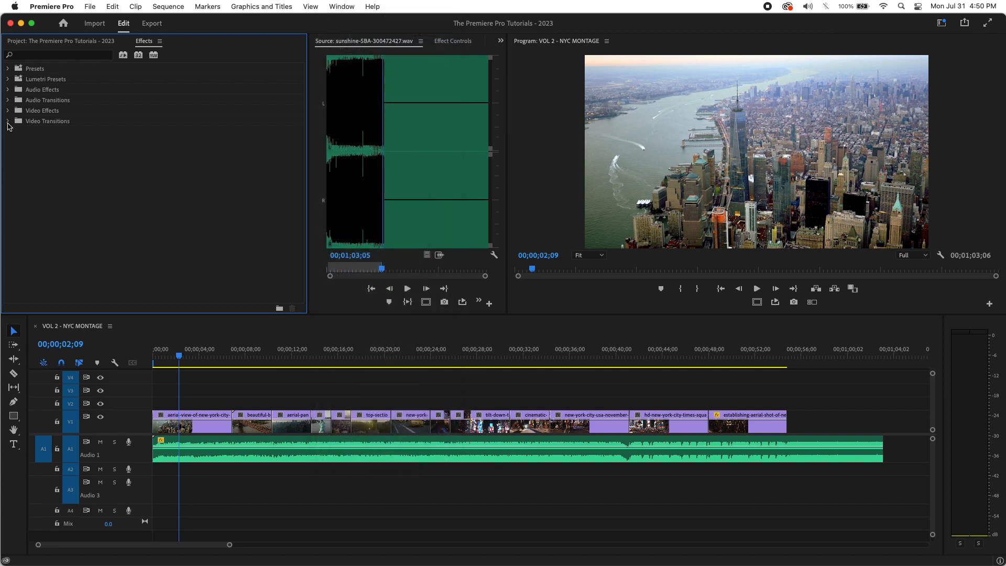
left_click(8, 122)
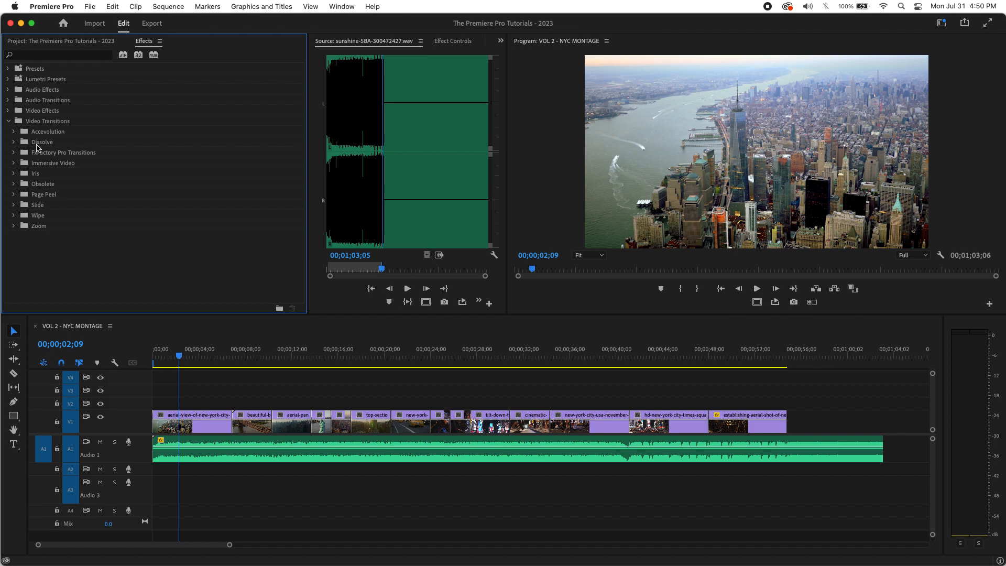
left_click(14, 142)
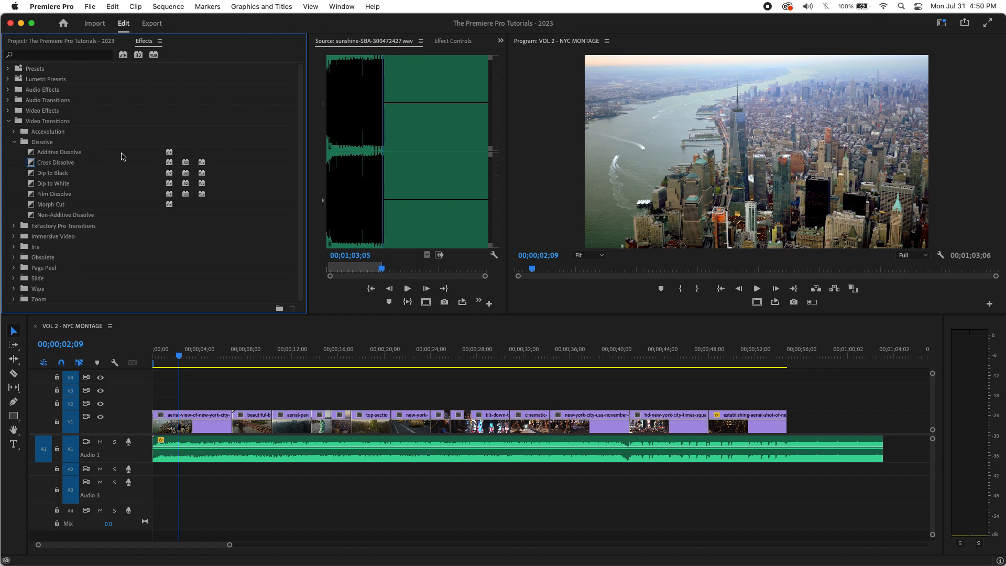
scroll(124, 158, "down", 1)
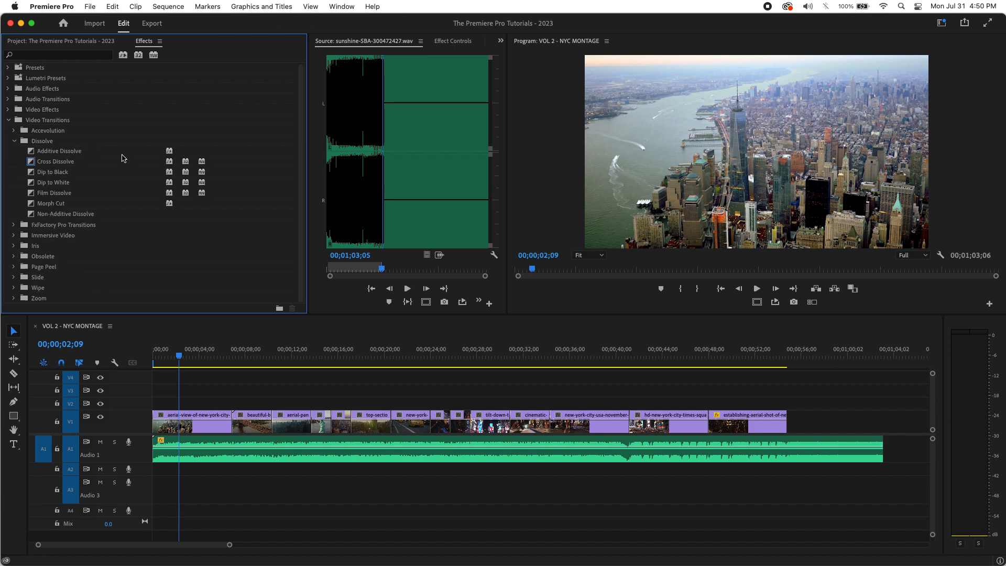
Play the first two seconds of the sequence to review how the opening aerial clip begins without a transition
left_click(182, 355)
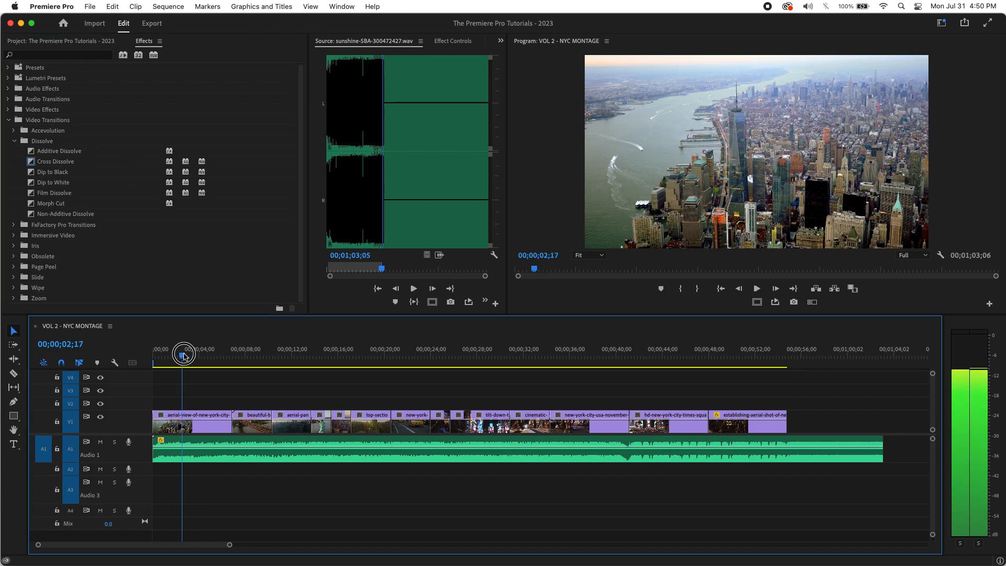
key("Home")
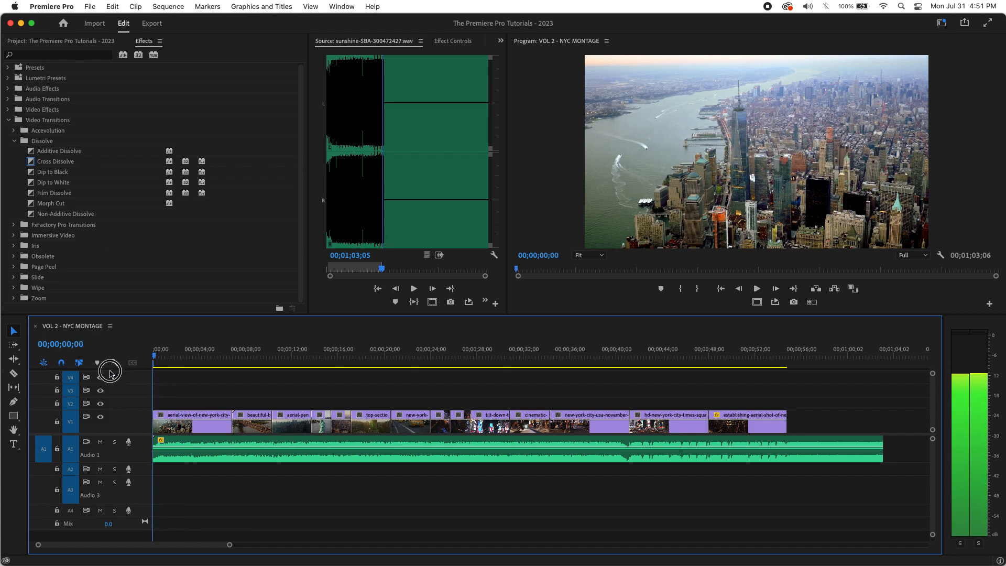
key("space")
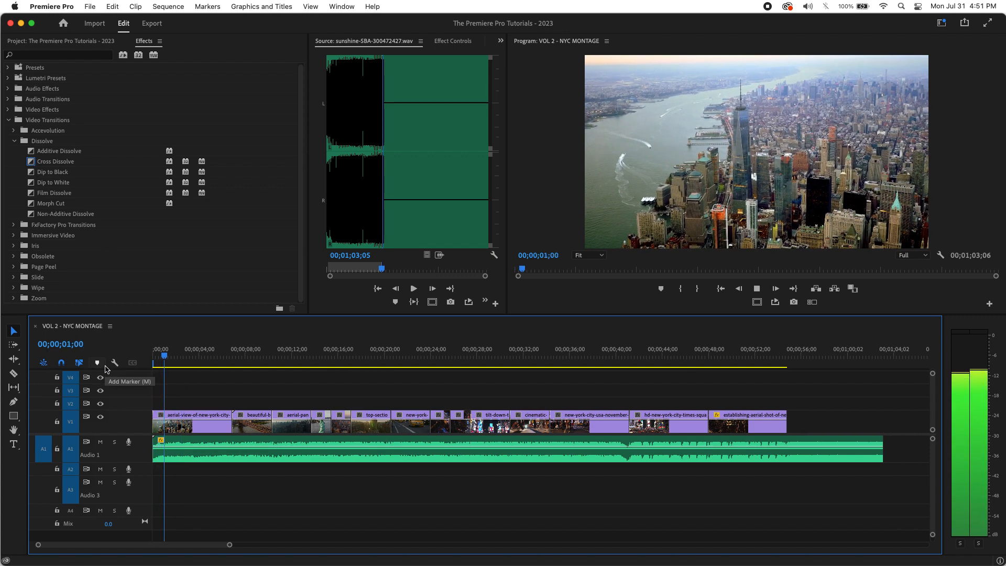
key("space")
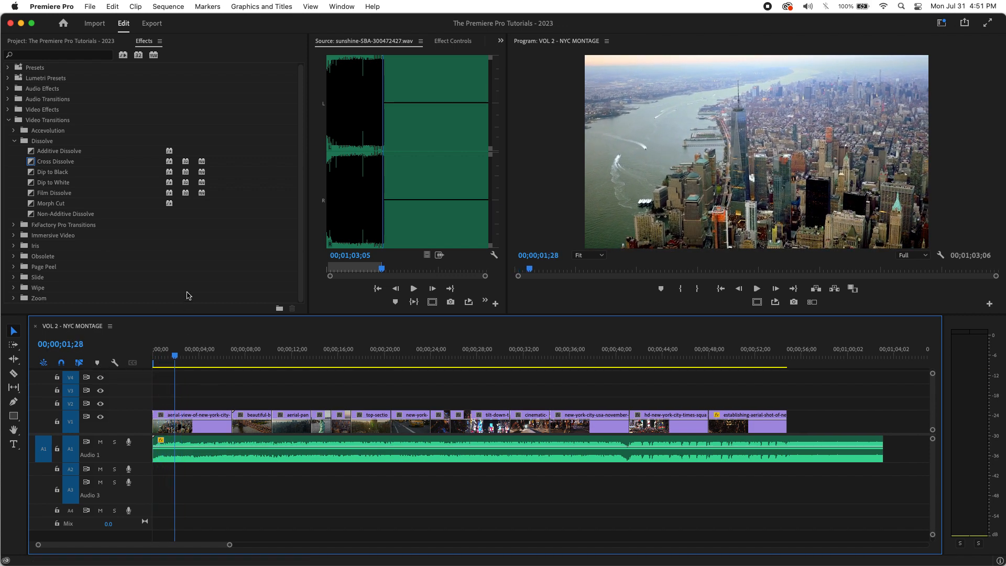
Apply a Cross Dissolve to the start of the first aerial clip on V1 and play back the opening
left_click(55, 164)
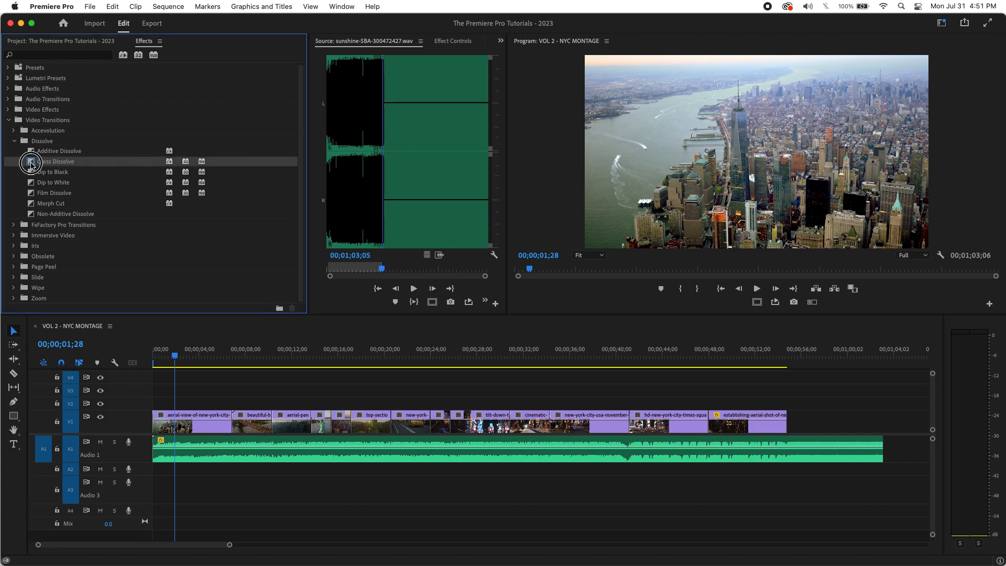
left_click_drag(31, 164, 159, 433)
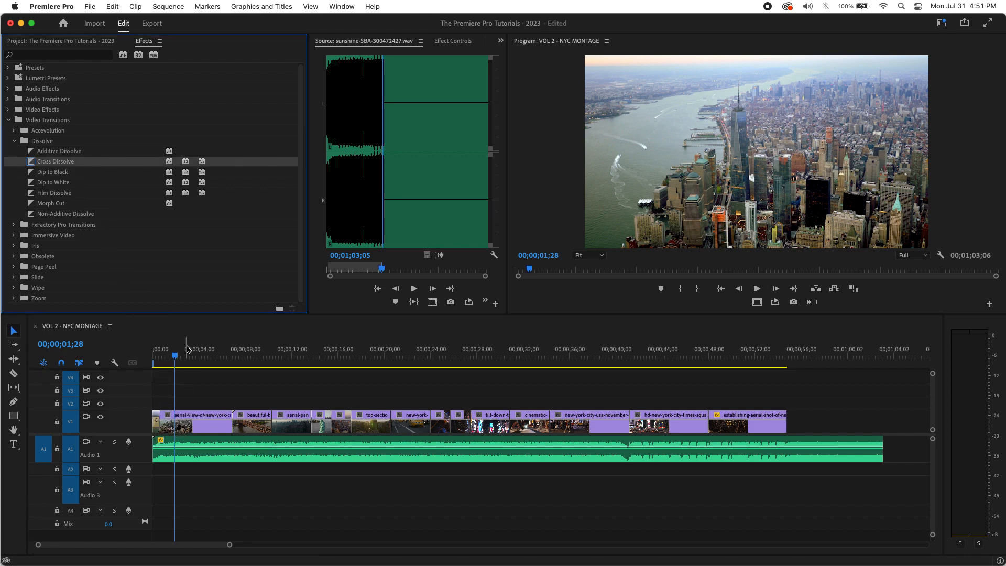
left_click_drag(194, 355, 73, 373)
key("space")
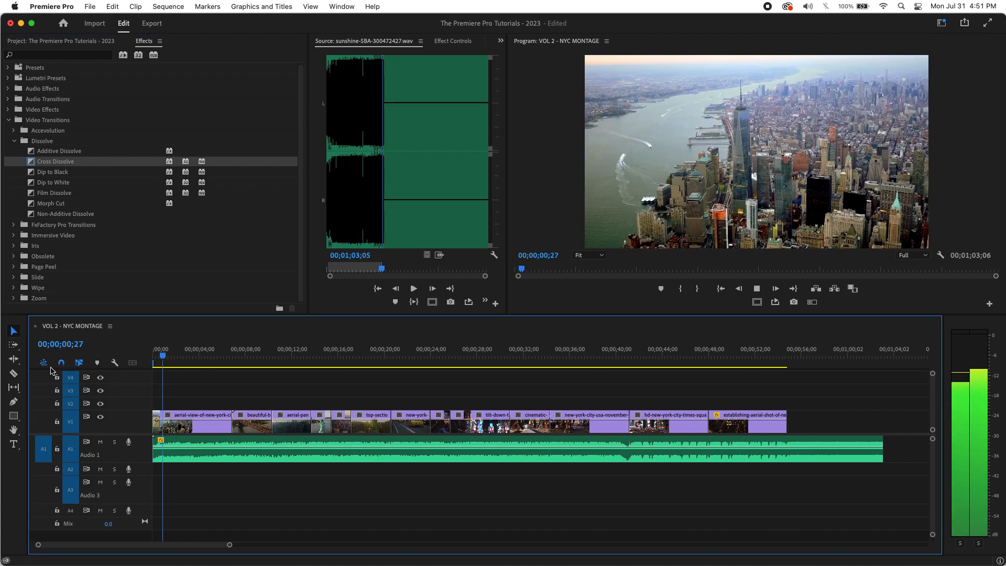
key("space")
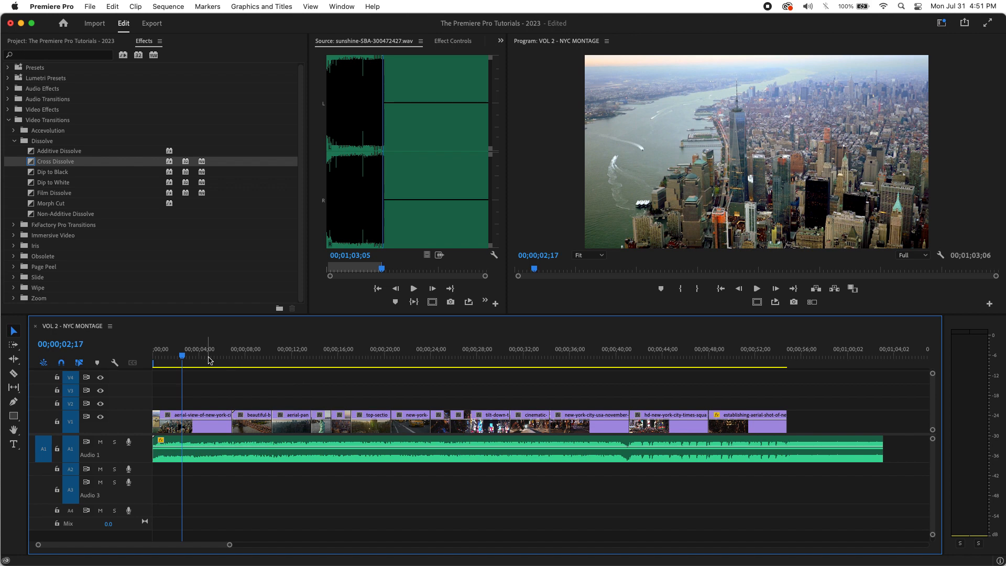
Lengthen the Cross Dissolve at the start of the first aerial clip to about two seconds
key("=")
key("=")
key("=")
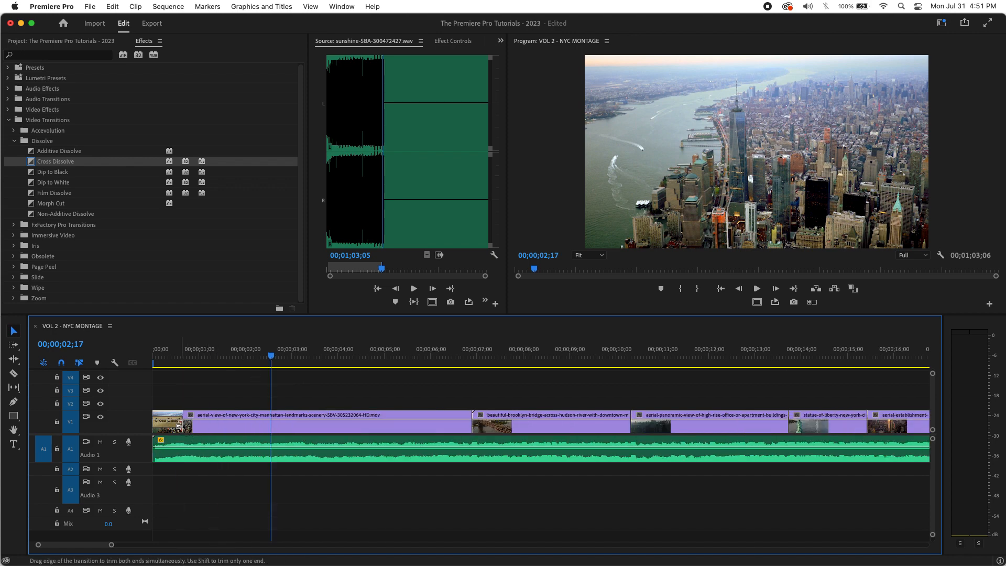
left_click_drag(180, 425, 186, 425)
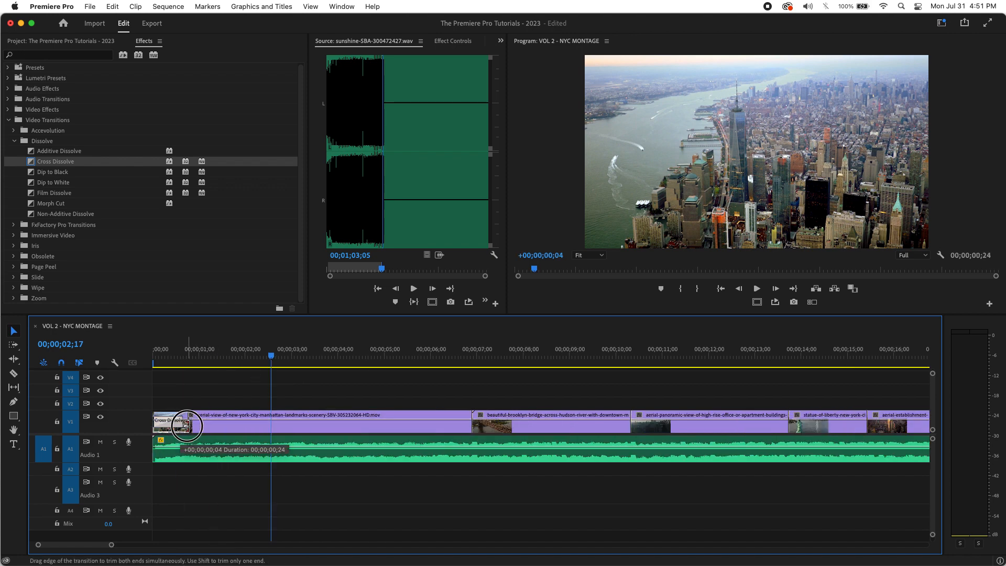
left_click_drag(187, 426, 195, 425)
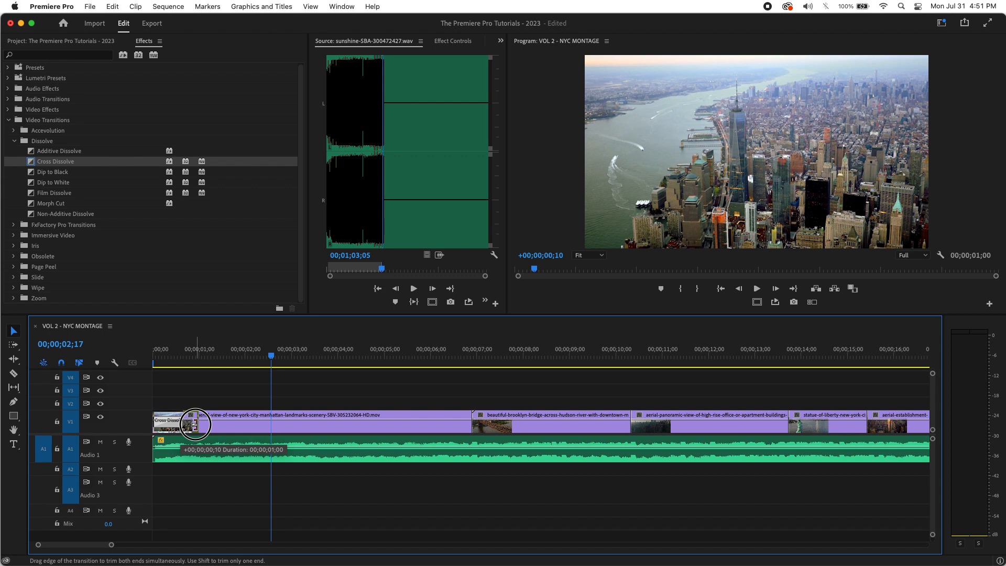
left_click_drag(196, 424, 242, 423)
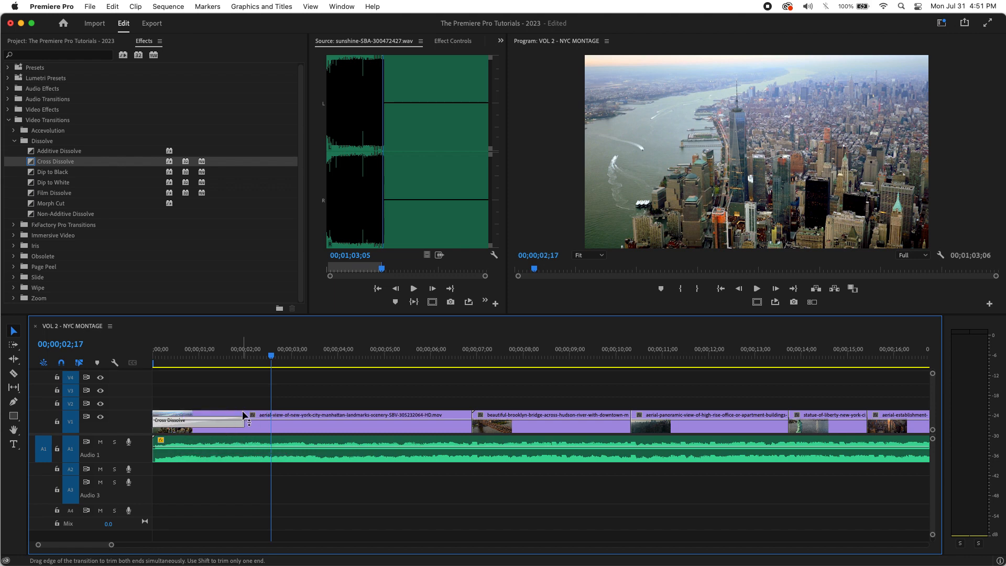
Play the sequence from the start into the third aerial clip to review the lengthened opening dissolve
left_click(227, 361)
key("backslash")
key("minus")
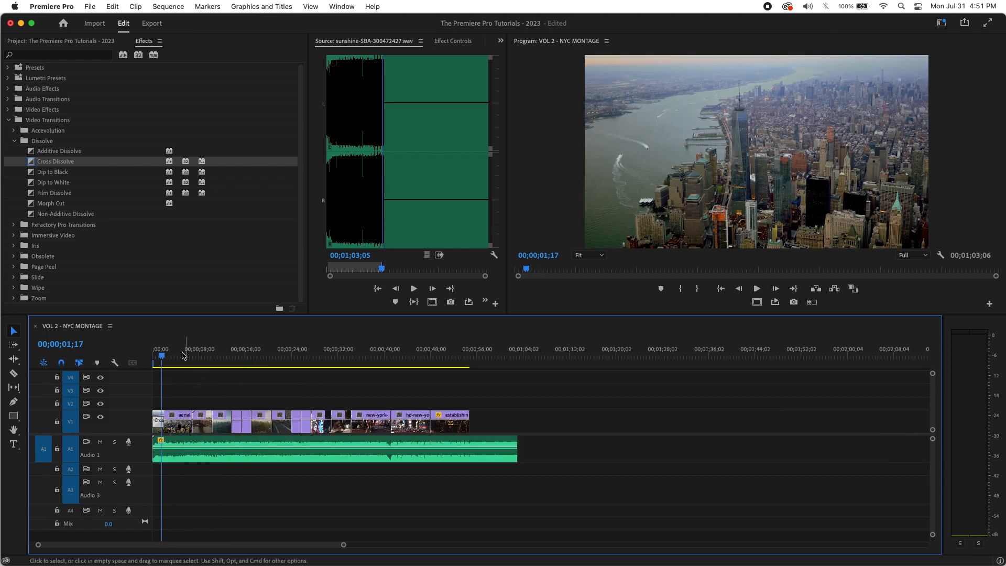
key("Home")
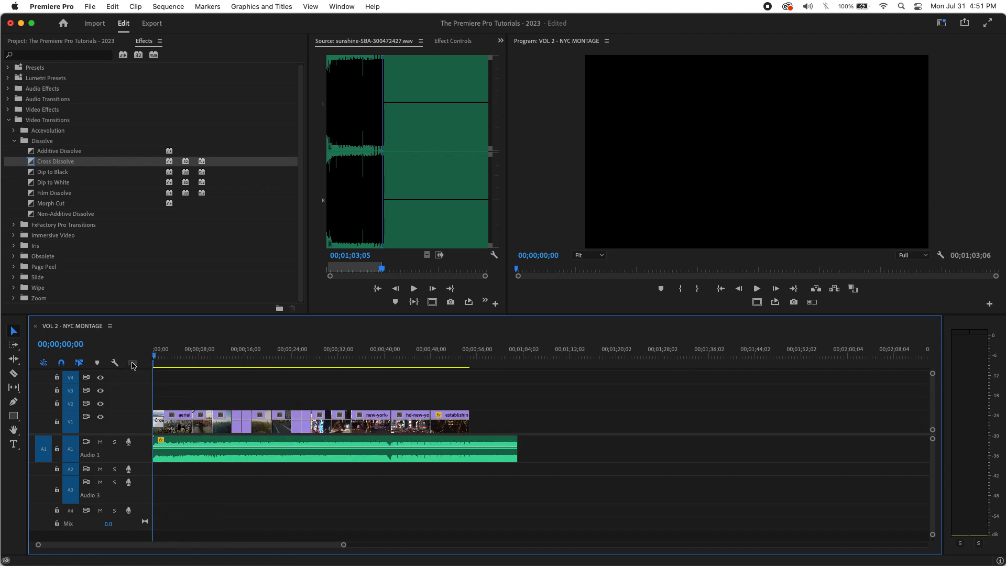
key("space")
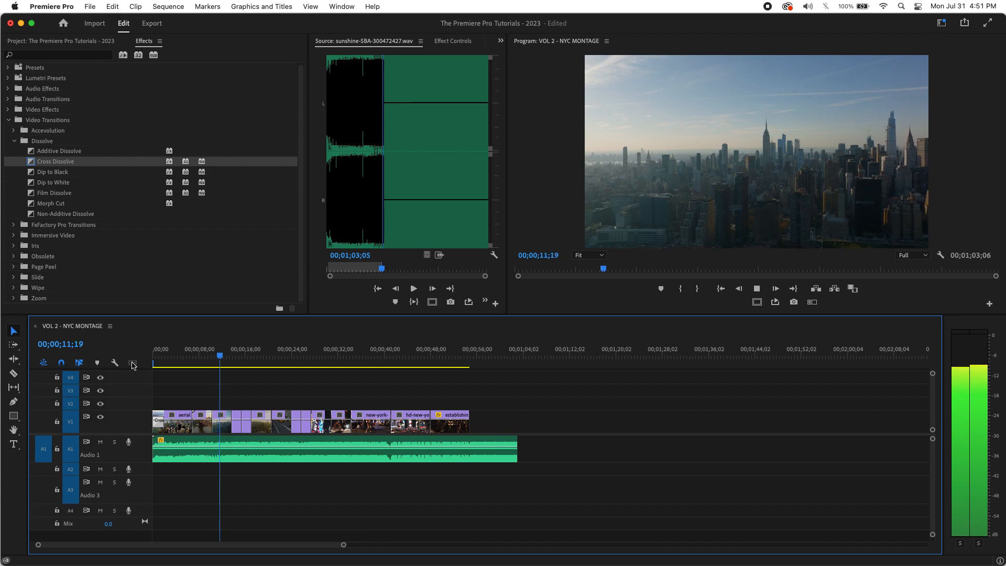
key("space")
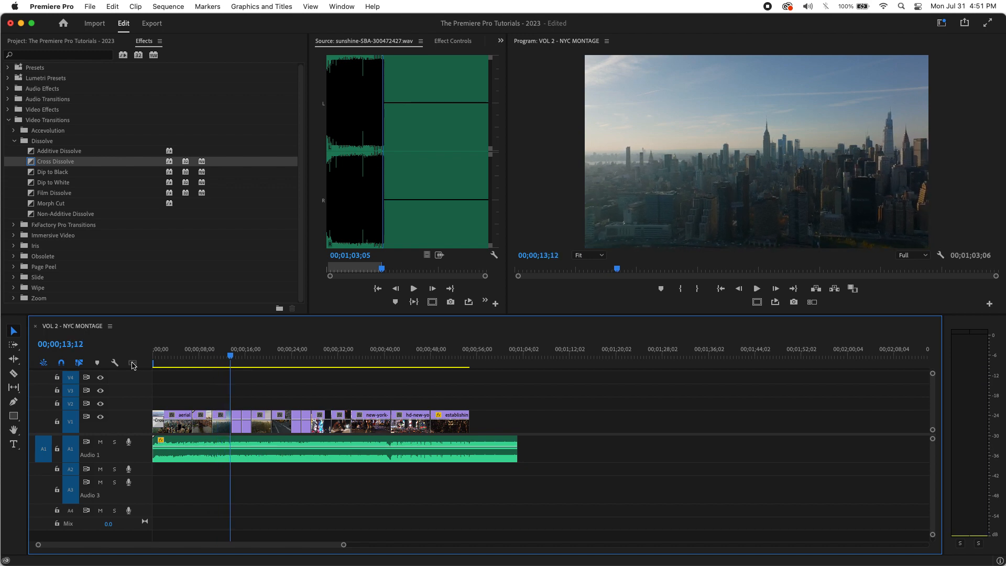
Apply a Dip to Black transition at the cut between the midtown high-rise panorama and the Statue of Liberty clip
key("equal")
key("equal")
key("equal")
key("equal")
left_click_drag(525, 356, 529, 382)
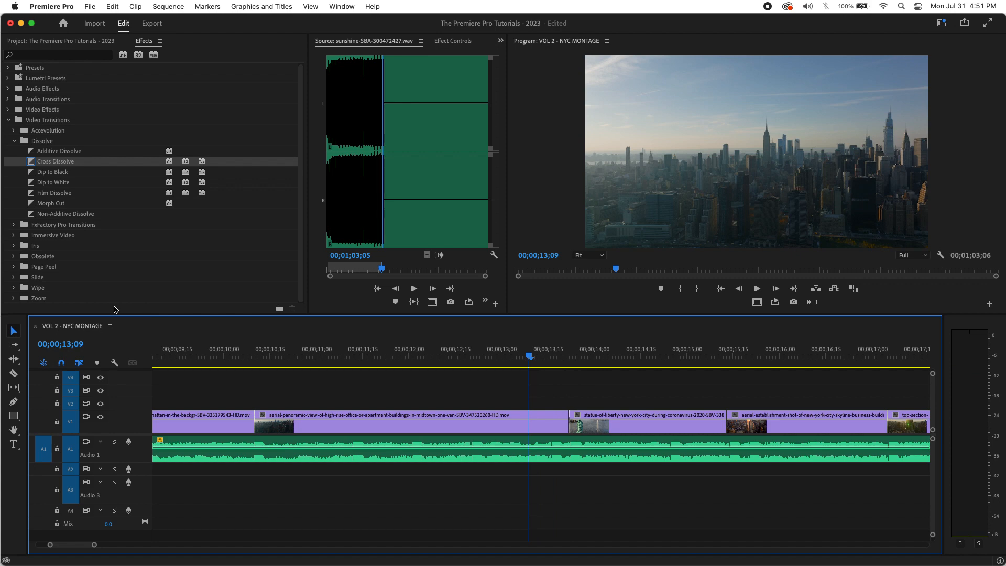
left_click(63, 176)
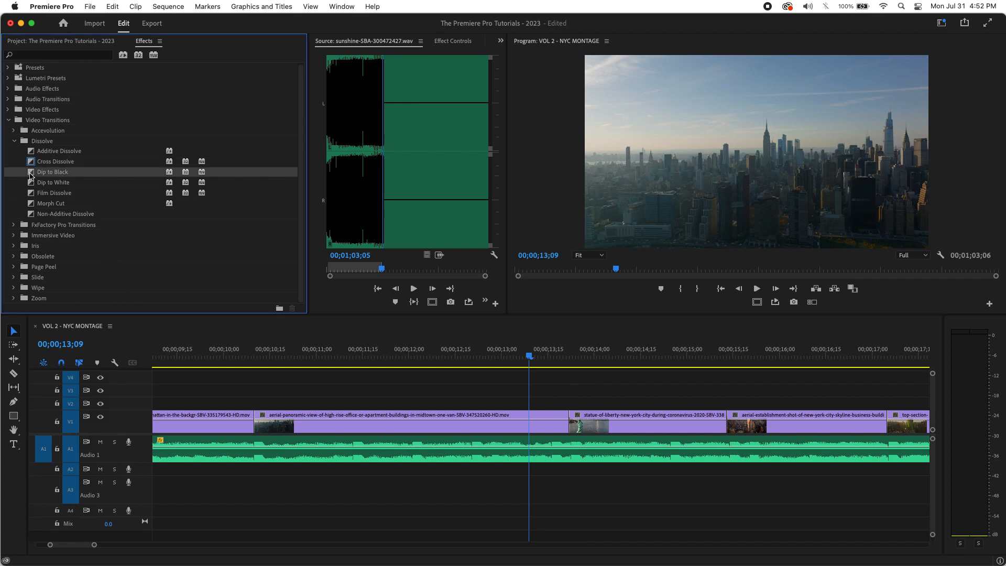
left_click_drag(30, 176, 571, 433)
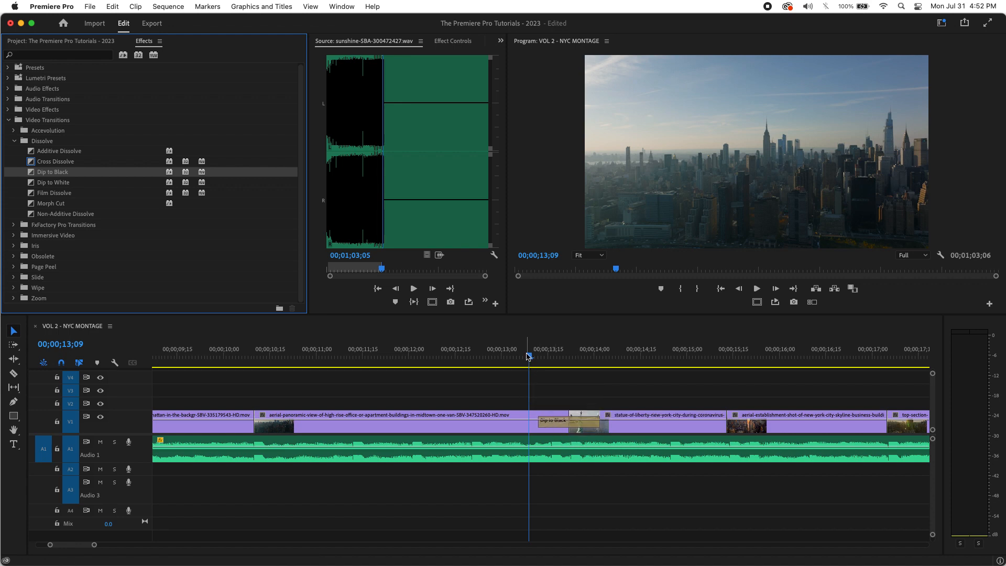
Scrub through the Dip to Black and play the sequence from its start to review how the transition fits the music
left_click_drag(529, 356, 556, 359)
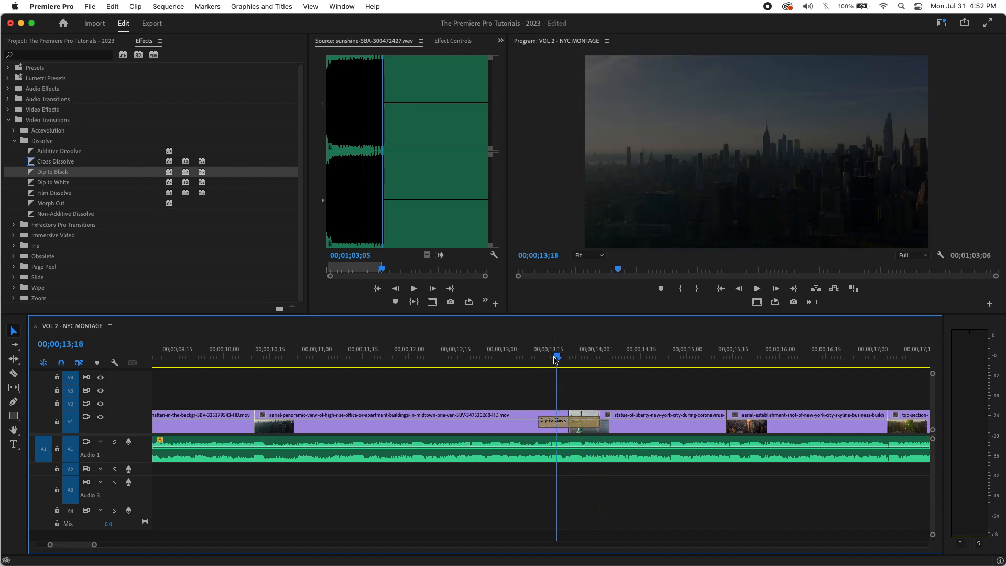
key("minus")
key("minus")
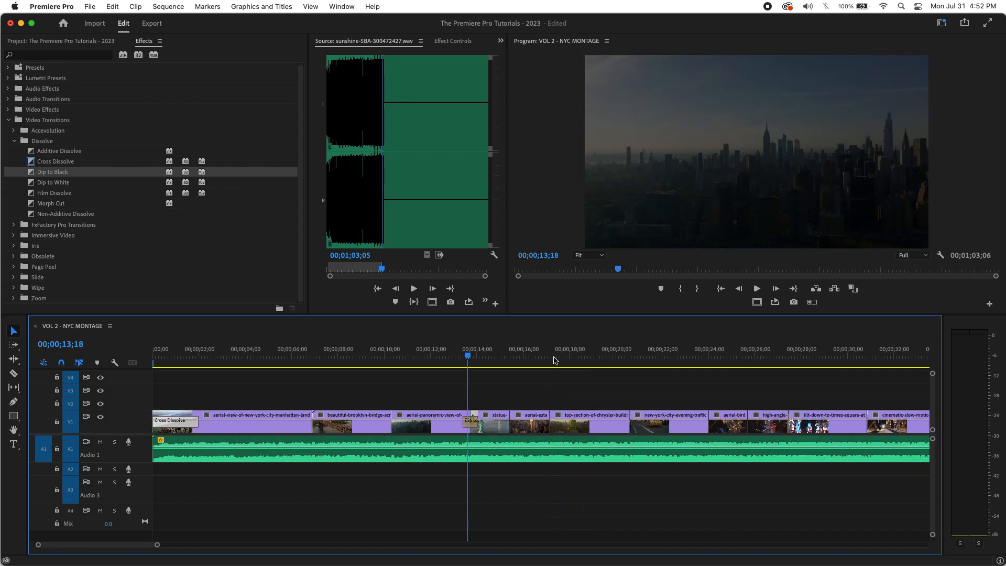
key("minus")
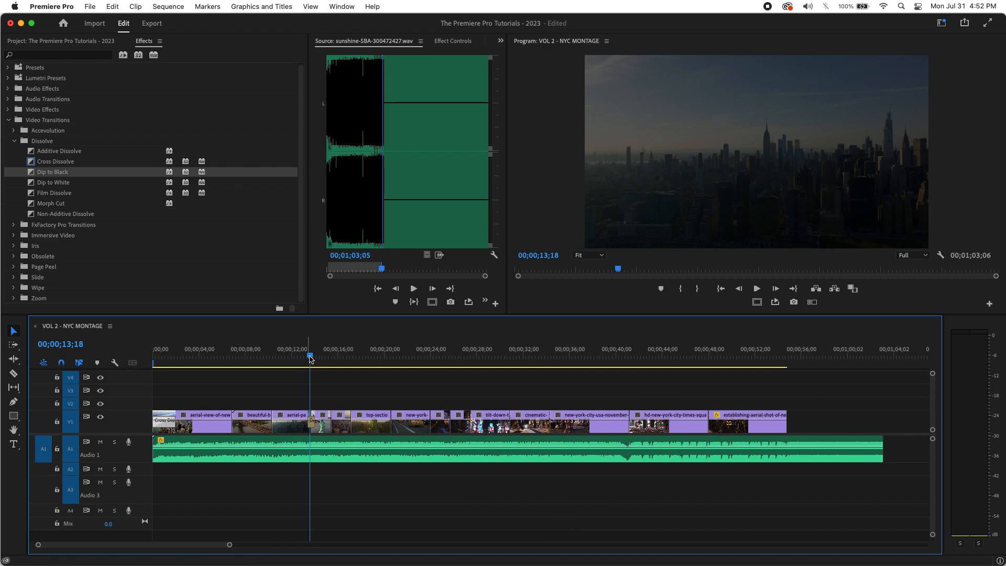
mouse_move(311, 358)
left_mouse_down()
mouse_move(198, 360)
mouse_move(337, 355)
mouse_move(275, 367)
mouse_move(308, 359)
left_mouse_up()
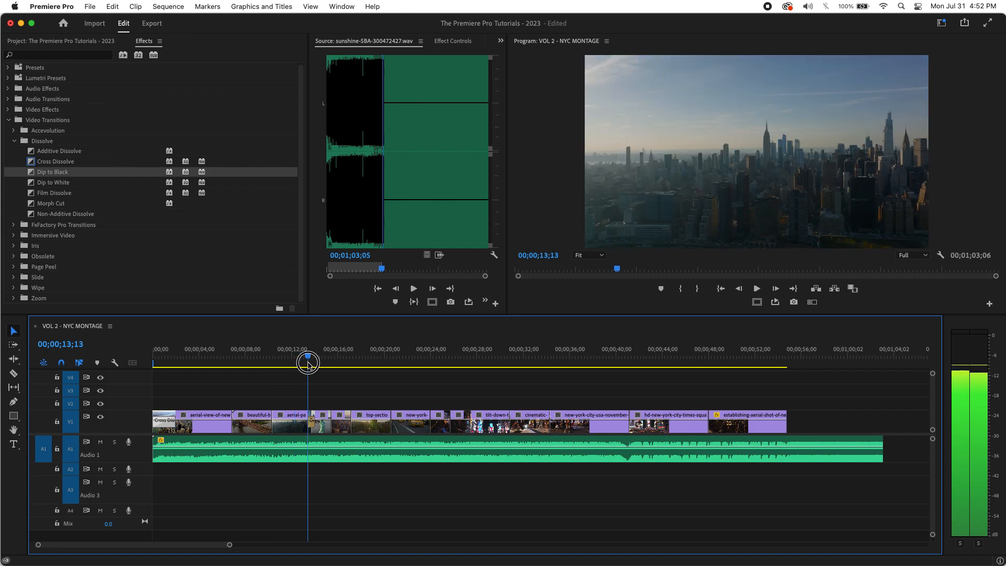
key("Home")
key("space")
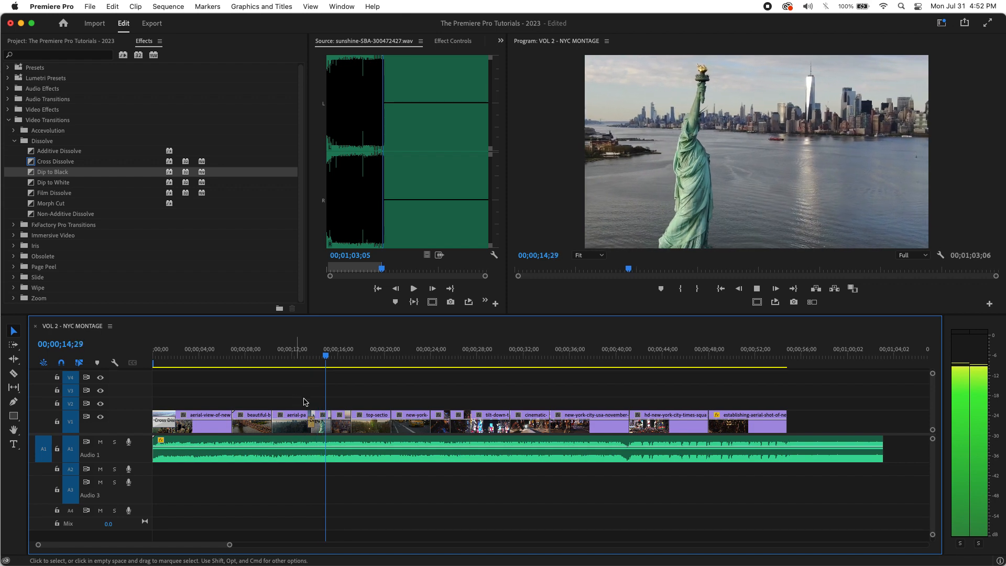
left_click(303, 354)
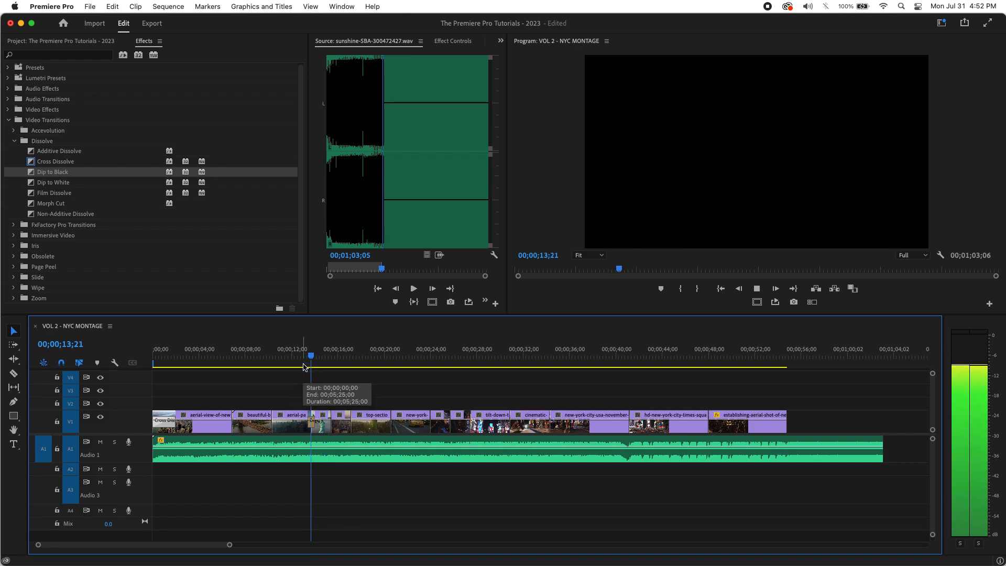
key("space")
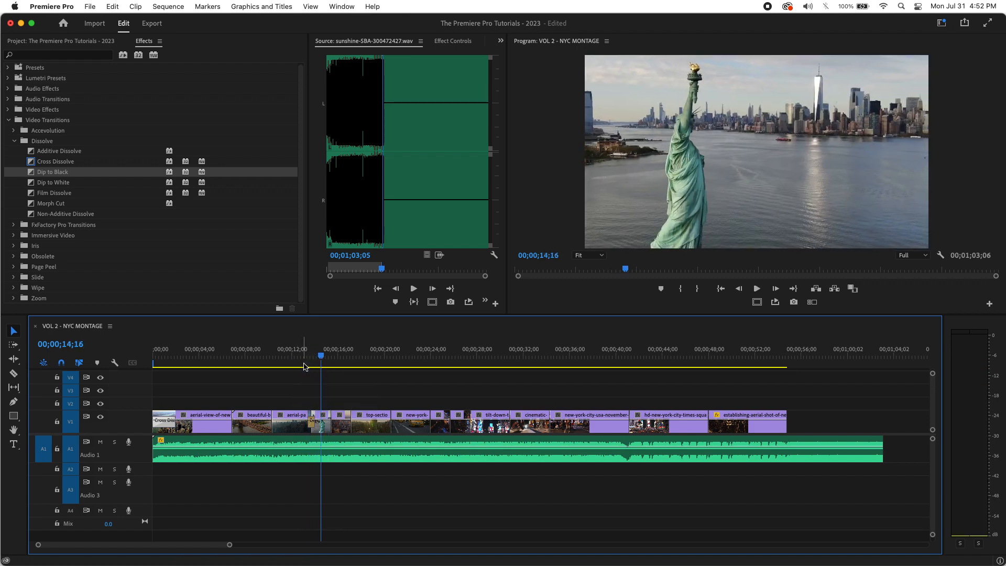
Roll the cut under the Dip to Black about three frames earlier with the Rolling Edit tool and replay it
key("equal")
key("equal")
key("equal")
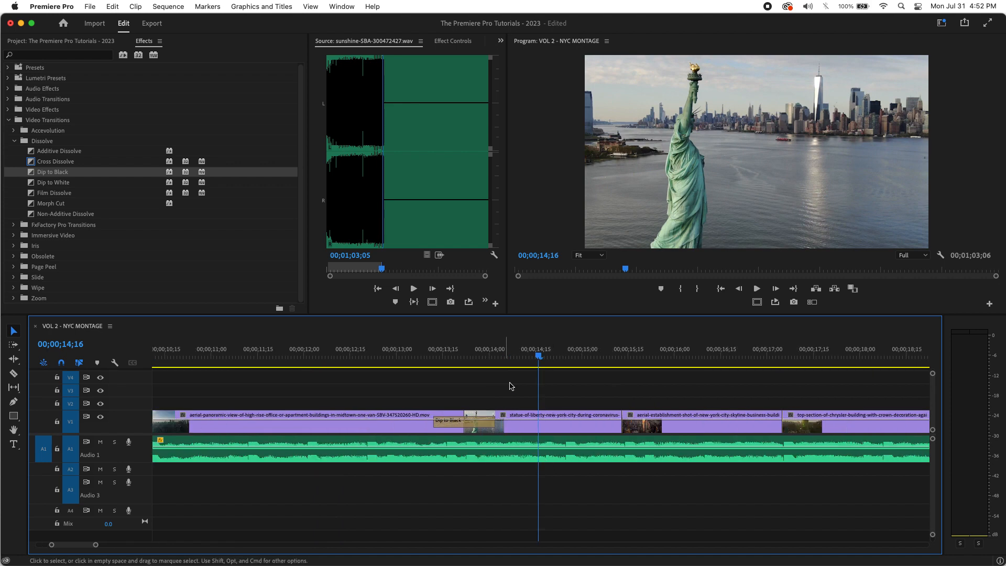
left_click_drag(537, 354, 523, 355)
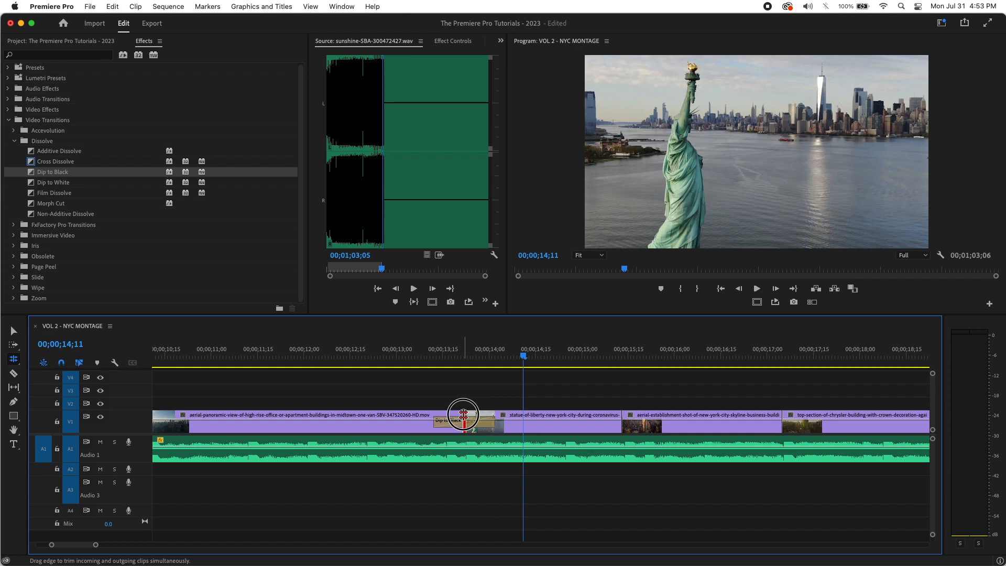
left_click_drag(463, 415, 471, 392)
left_click_drag(465, 415, 455, 418)
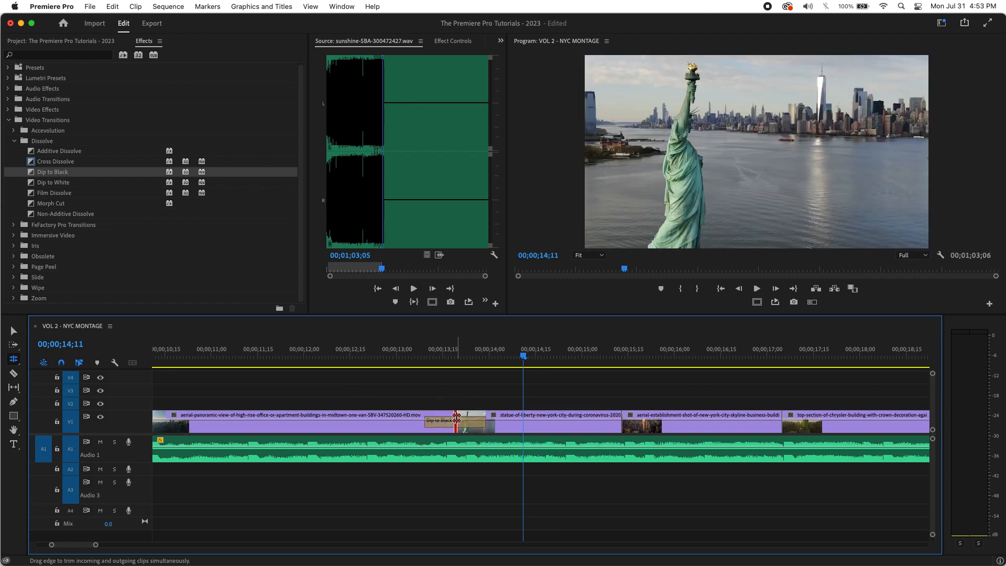
left_click_drag(527, 358, 374, 394)
key("space")
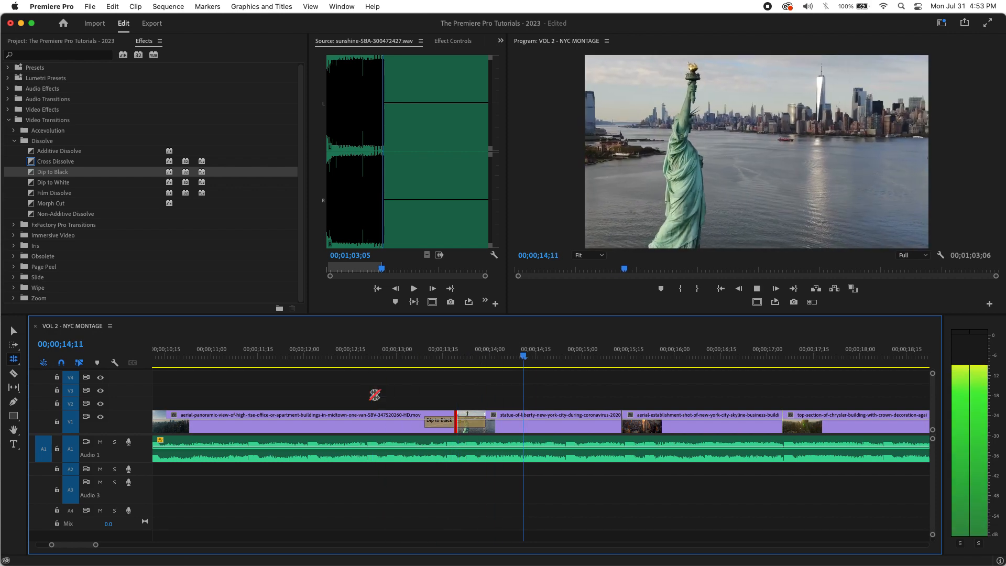
left_click_drag(578, 355, 356, 355)
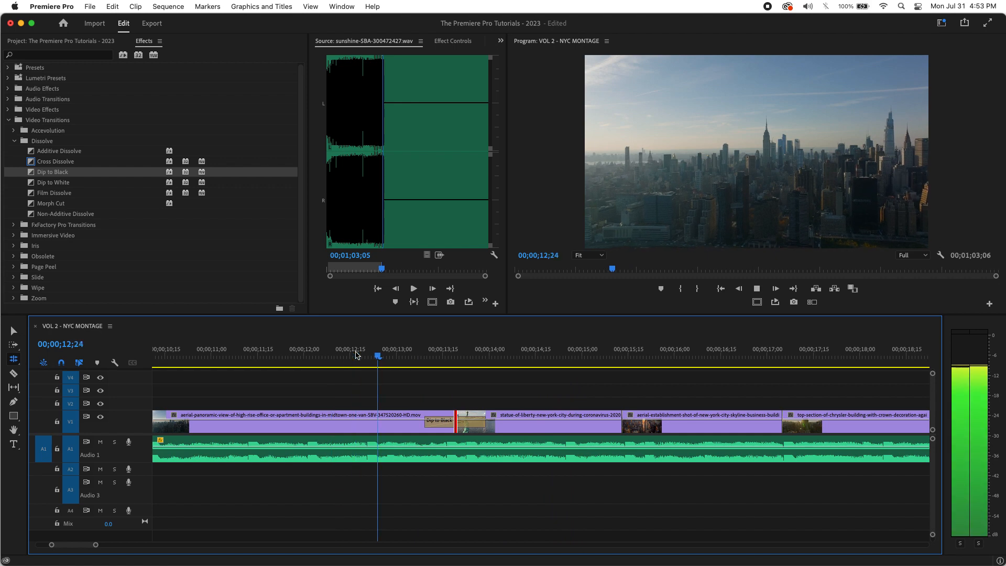
key("space")
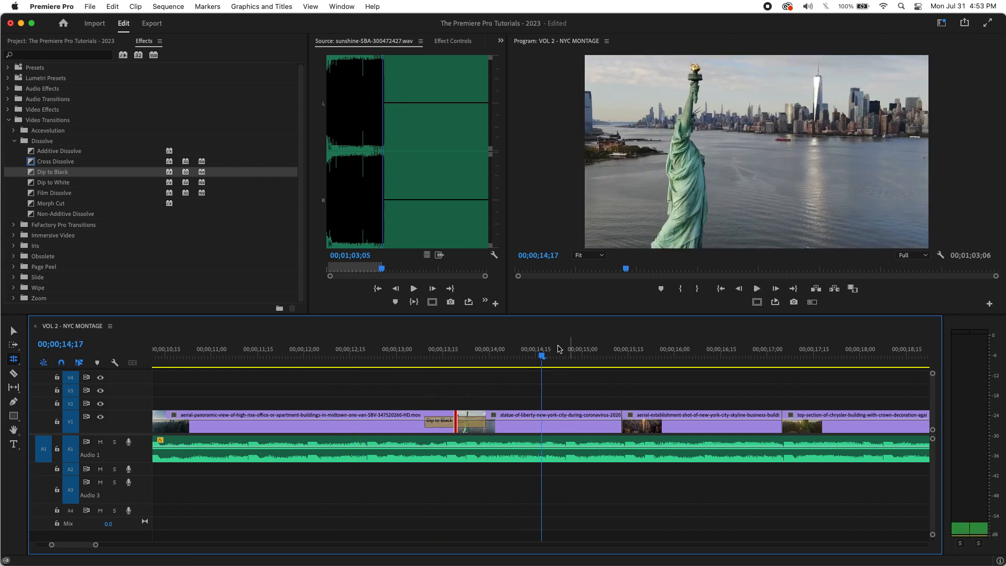
Roll the cut into the Statue of Liberty clip about two more frames earlier and play across the transition
key("Up")
left_click_drag(457, 414, 449, 419)
left_click_drag(493, 353, 360, 354)
key("space")
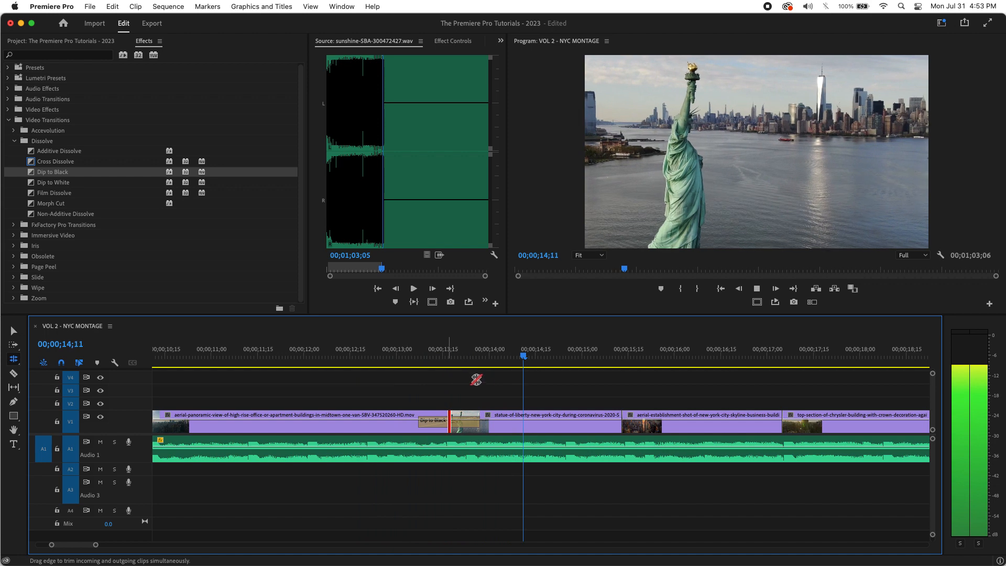
key("space")
Nudge the Dip to Black cut another two frames or so earlier and check its timing twice in playback
left_click_drag(447, 412, 441, 413)
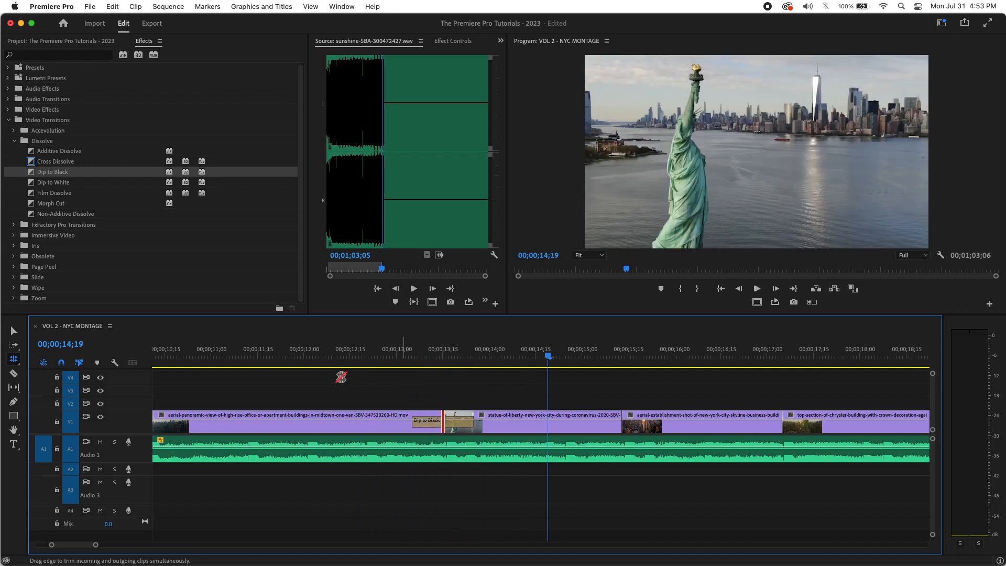
left_click(304, 353)
key("space")
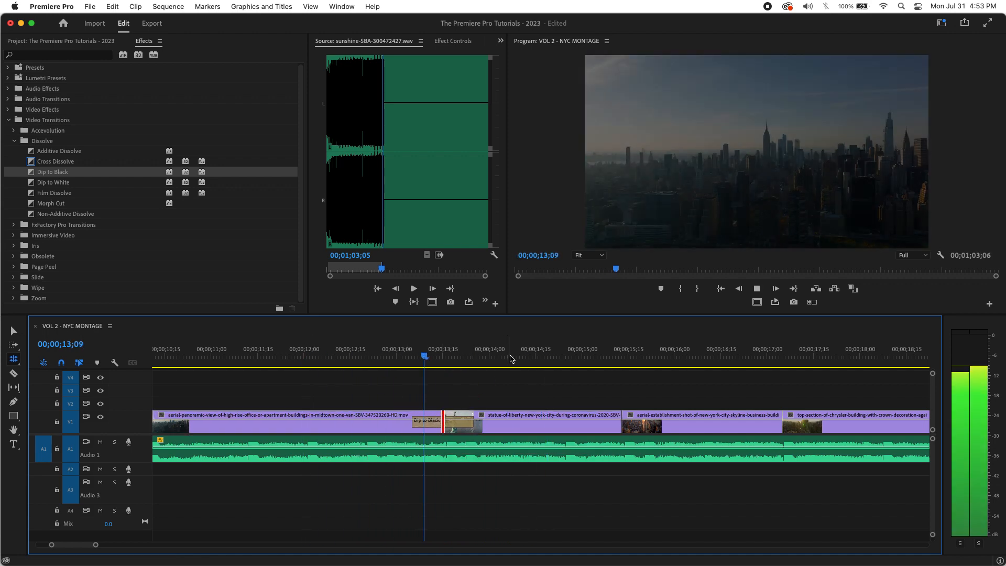
left_click(322, 354)
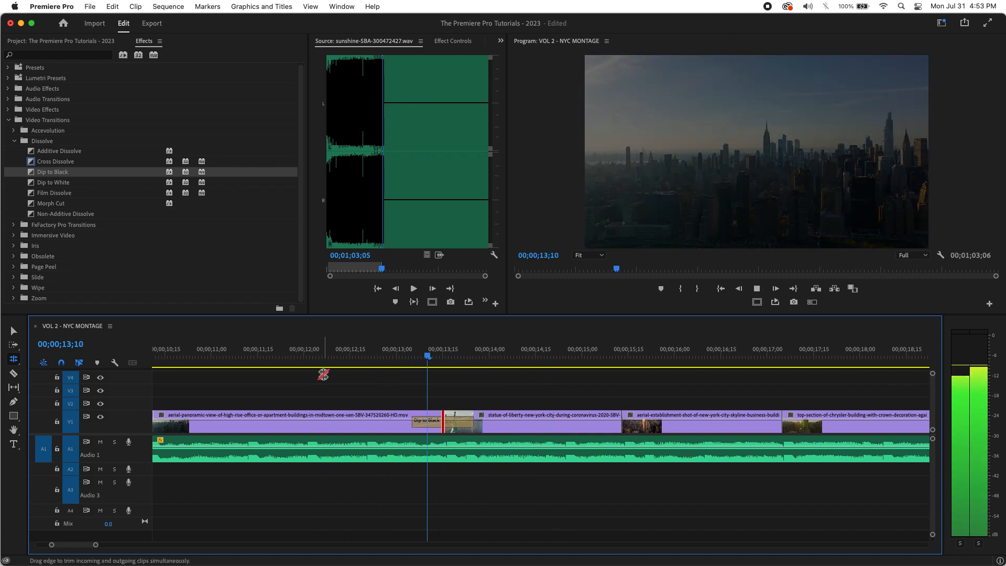
key("space")
Roll the Dip to Black cut back about one frame later and replay it from the end of the panorama clip
left_click_drag(442, 413, 445, 412)
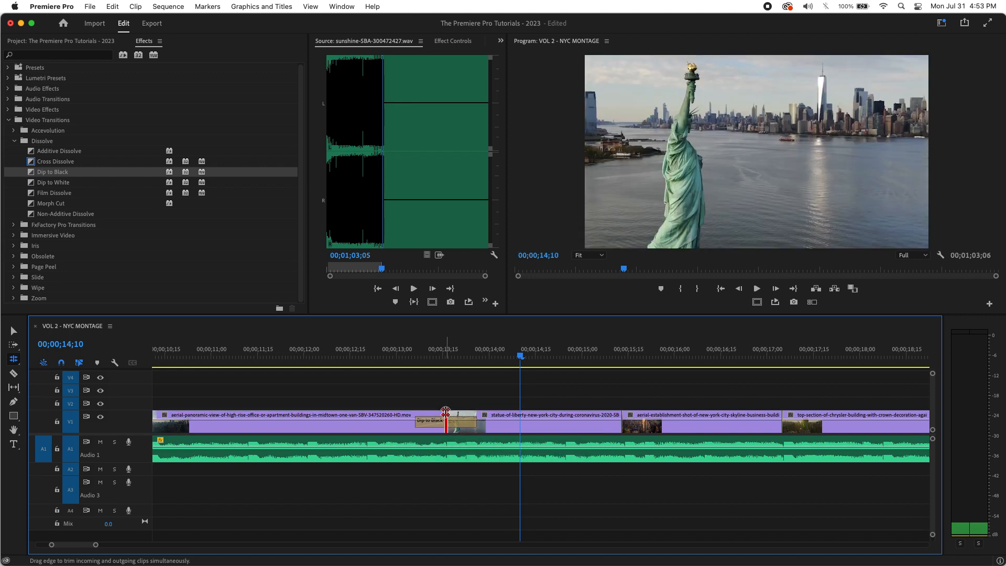
left_click(360, 356)
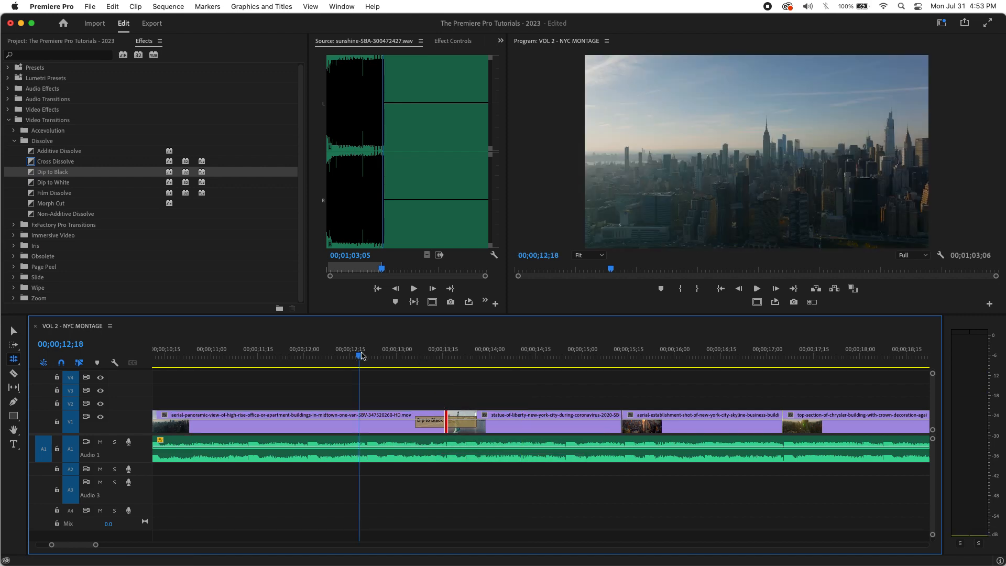
key("space")
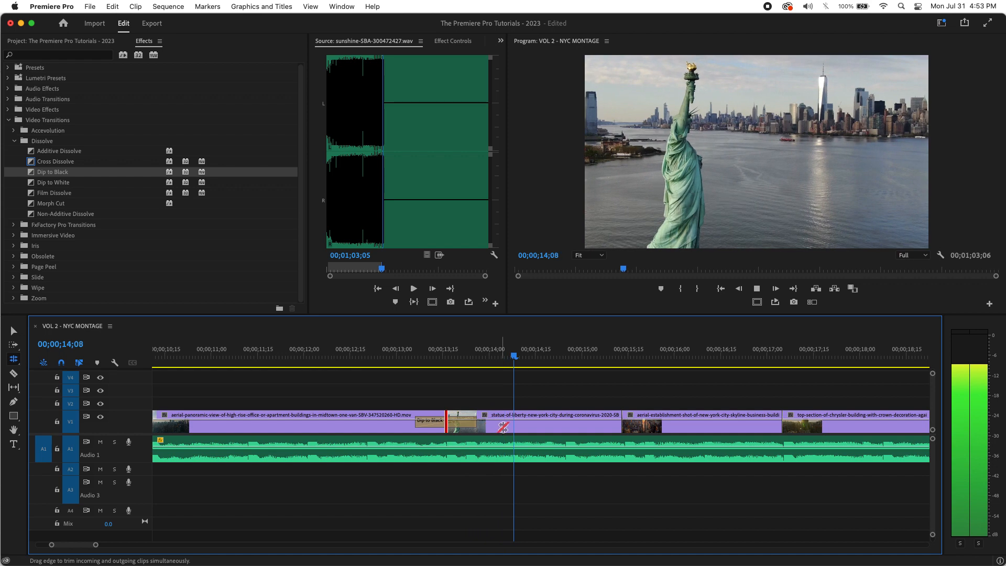
key("space")
left_click(343, 358)
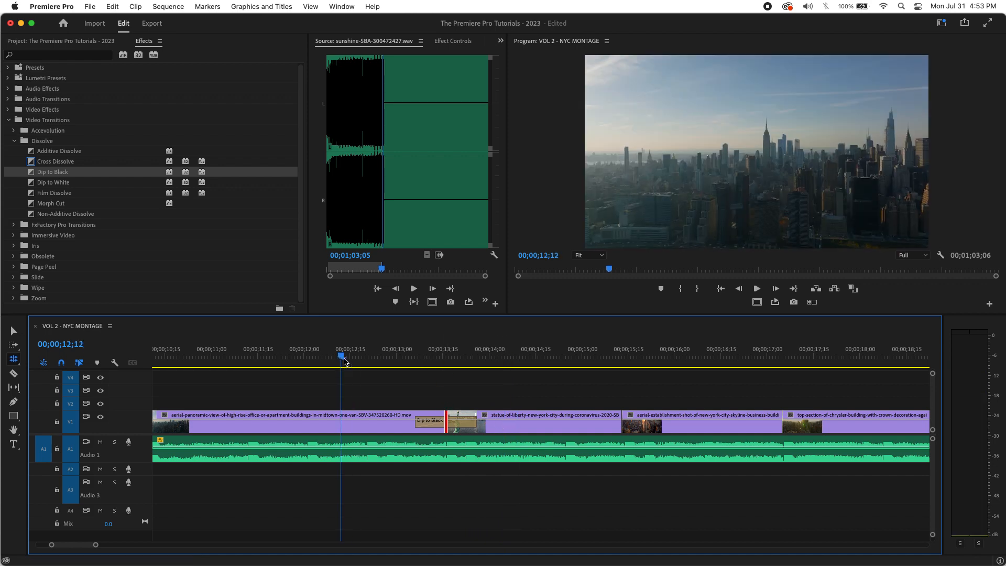
key("space")
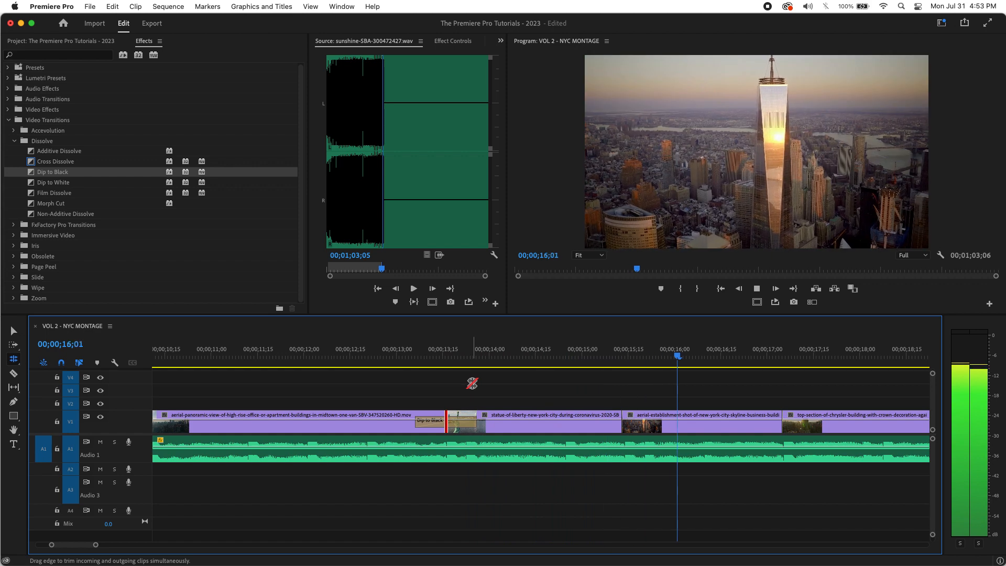
Watch the following clips up to the evening traffic shot, and place the playhead at 00;00;20;07 in the Chrysler Building clip
key("minus")
key("minus")
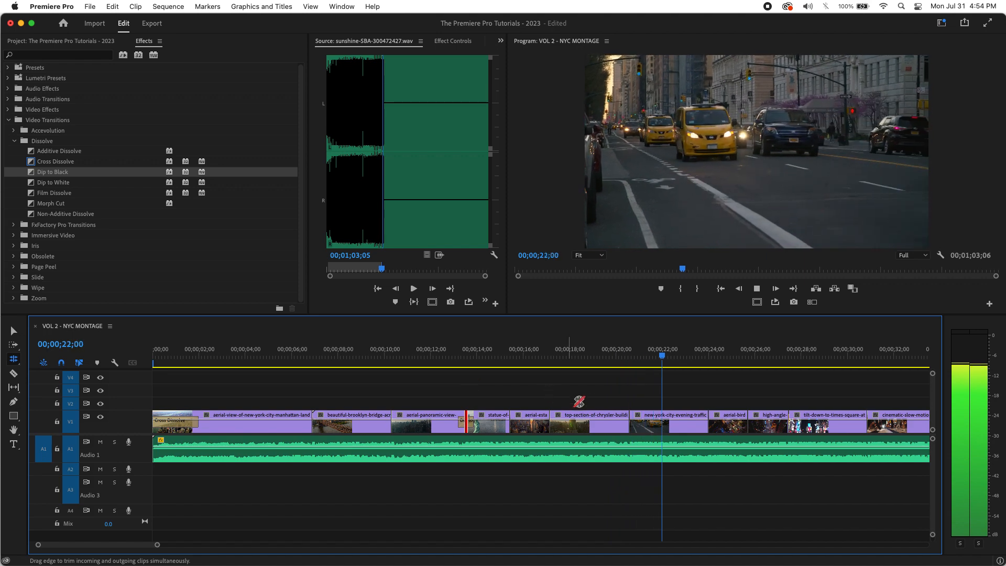
left_click_drag(629, 356, 624, 380)
key("equal")
key("equal")
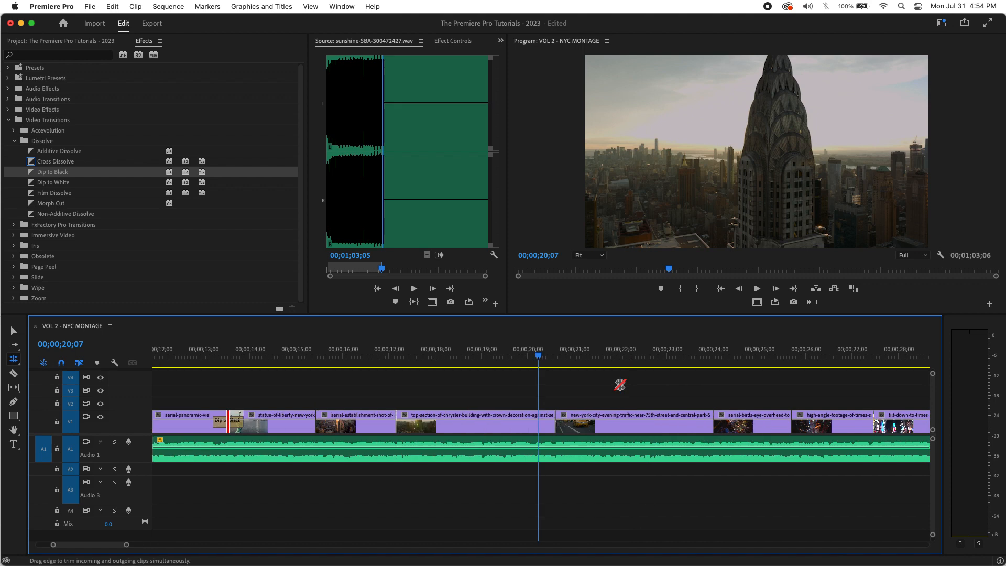
Add a Cross Dissolve to the end of the Chrysler Building clip and scrub through the fade
key("v")
key("Left")
key("Left")
key("Left")
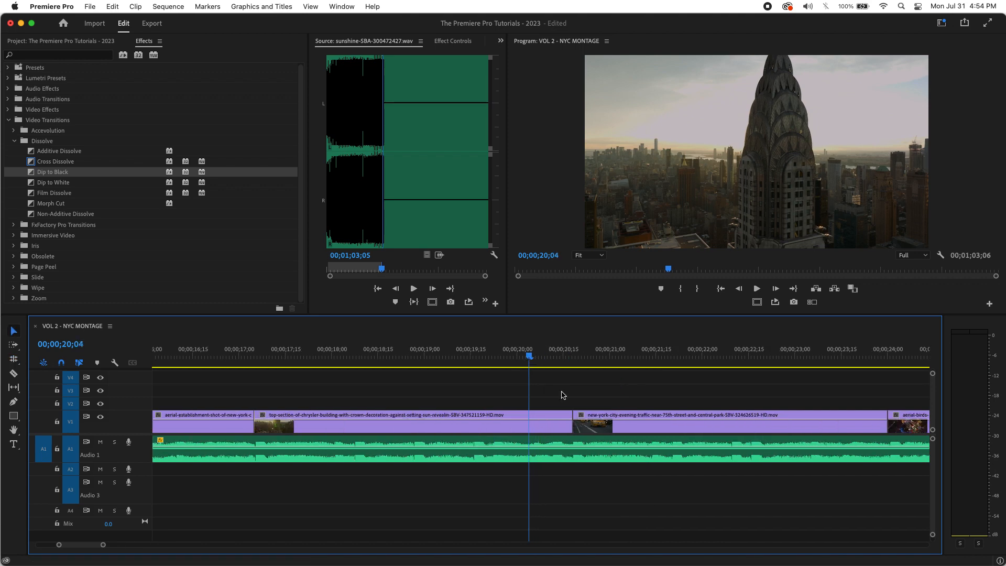
left_click_drag(568, 432, 496, 436)
left_click_drag(33, 157, 571, 418)
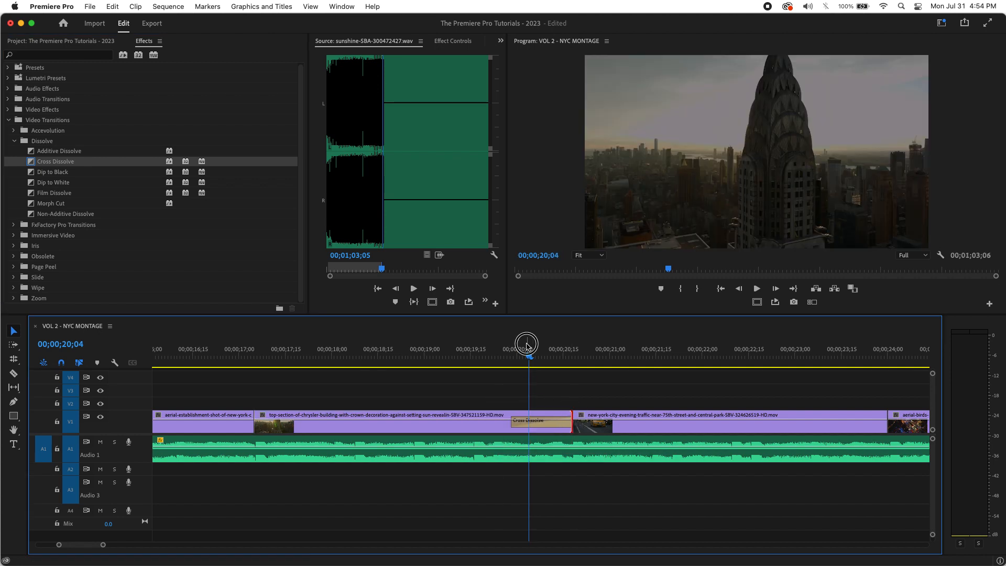
left_click(519, 361)
left_click_drag(519, 360, 553, 360)
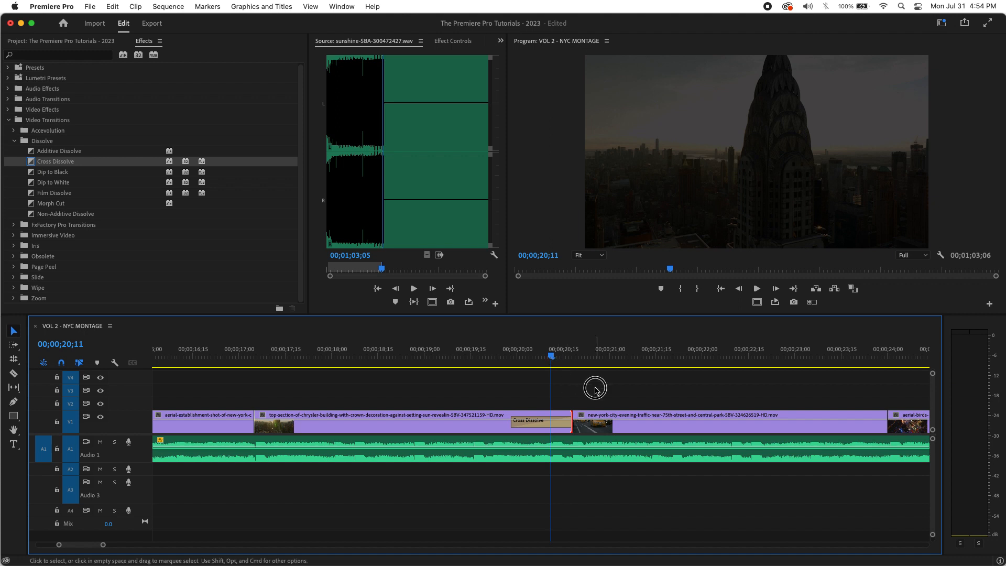
left_click(546, 356)
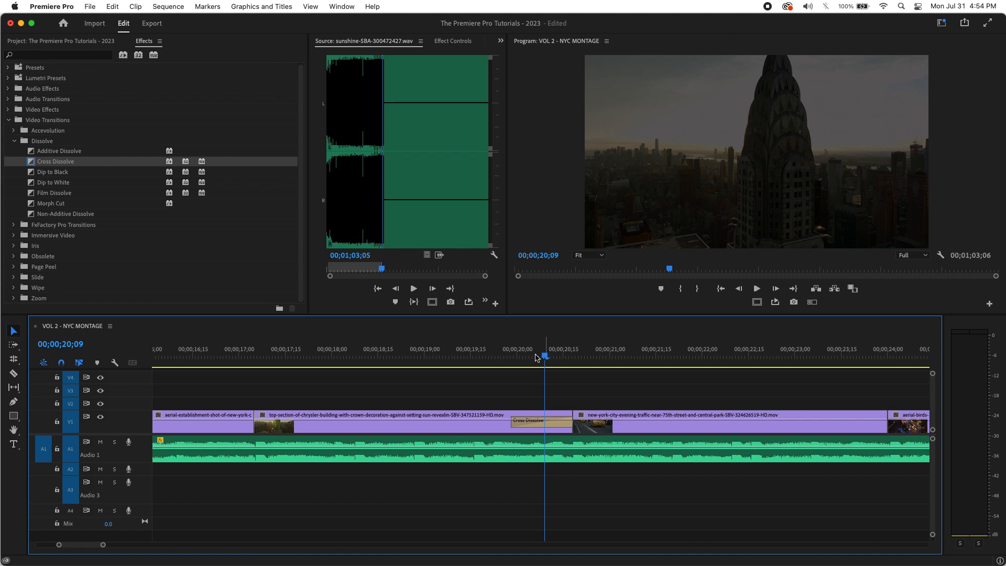
Extend the start of the Chrysler clip's Cross Dissolve so it lasts about two seconds, and play the fade into the evening traffic shot
left_click_drag(512, 426, 388, 429)
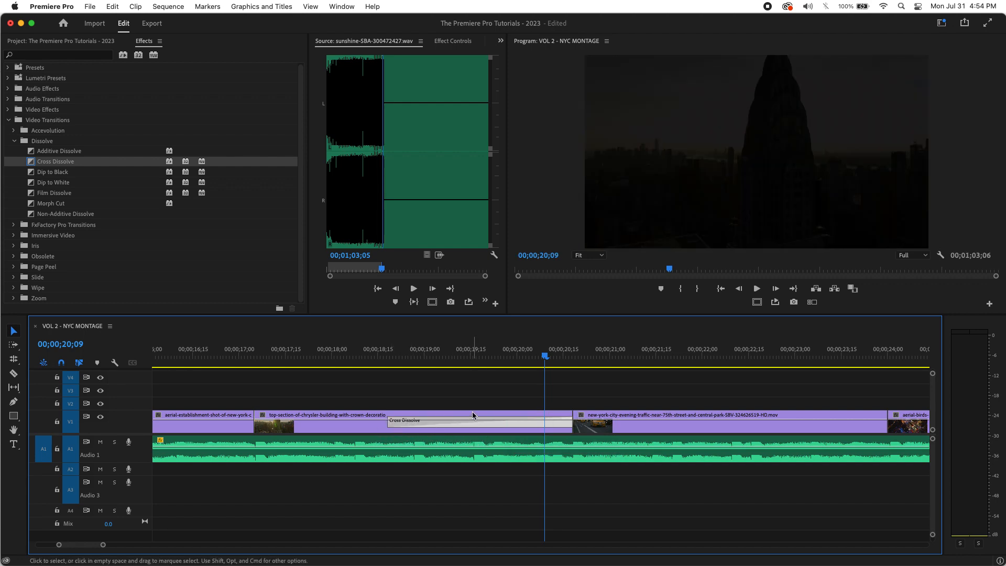
key("minus")
key("minus")
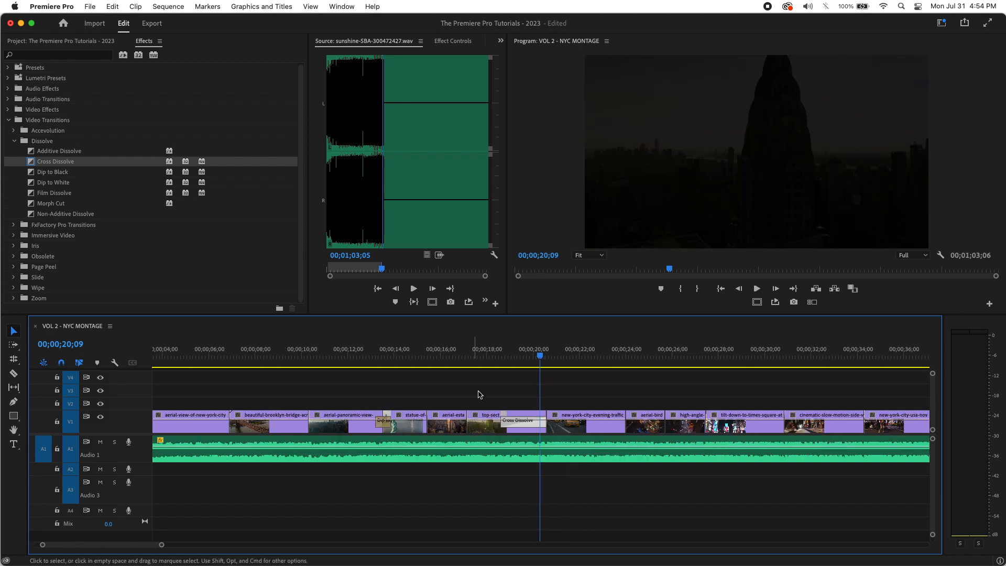
left_click(448, 358)
key("space")
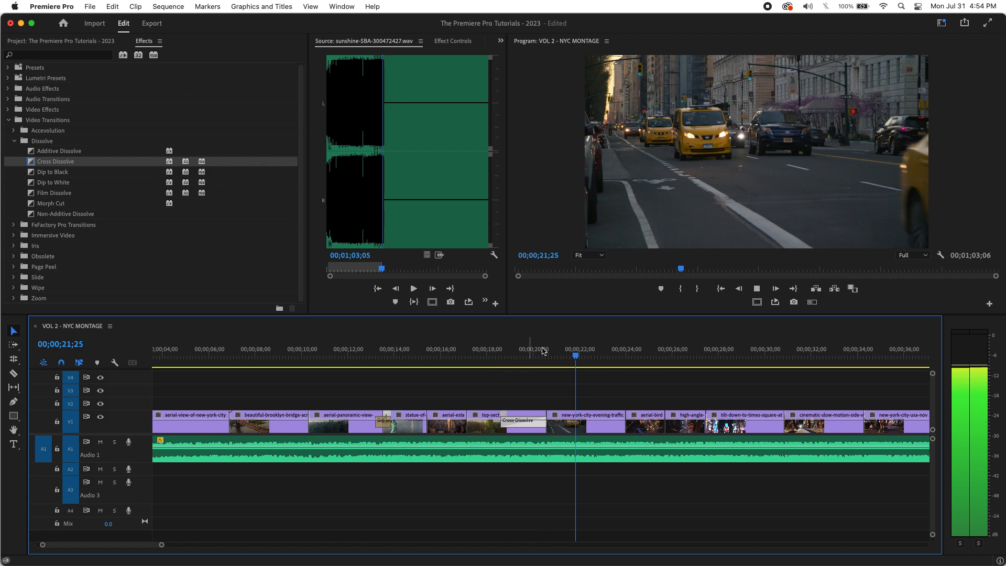
left_click_drag(542, 353, 559, 370)
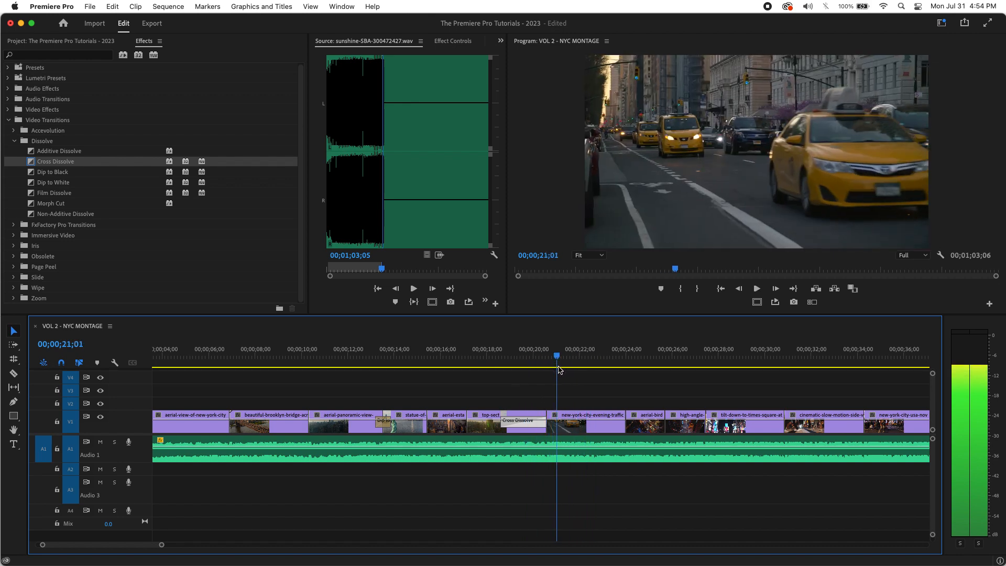
Add a Dip to Black between the high-angle Times Square clip and the tilt-down Times Square clip, and check its timing in playback
key("space")
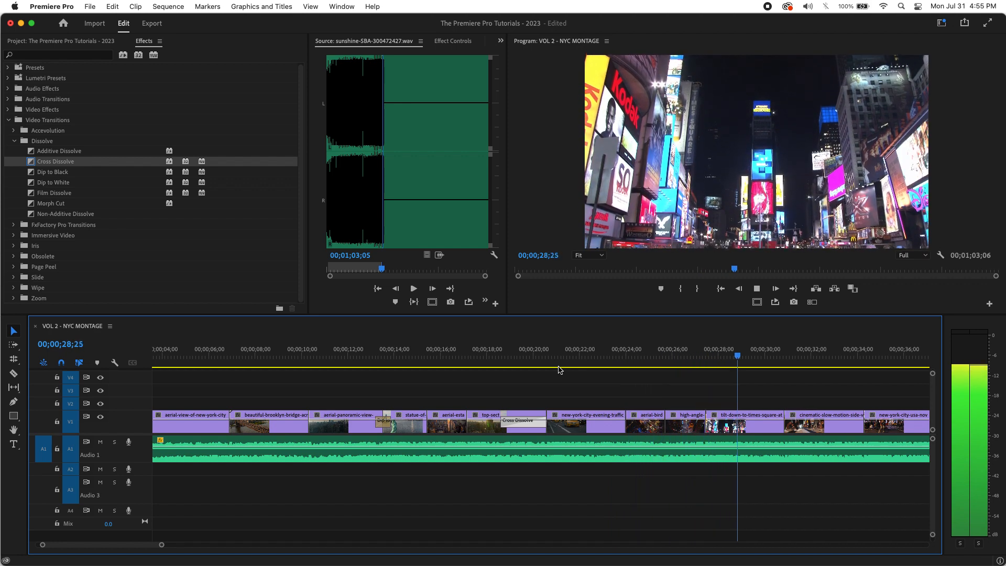
mouse_move(720, 372)
left_mouse_down()
mouse_move(649, 363)
mouse_move(723, 357)
mouse_move(685, 364)
mouse_move(713, 363)
left_mouse_up()
left_click(50, 173)
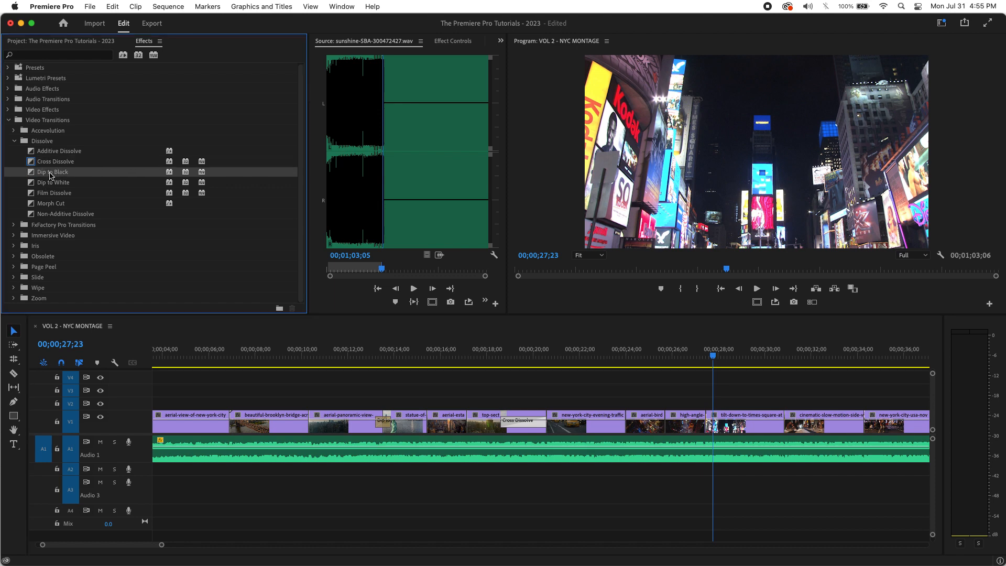
left_click_drag(63, 199, 707, 422)
left_click(686, 359)
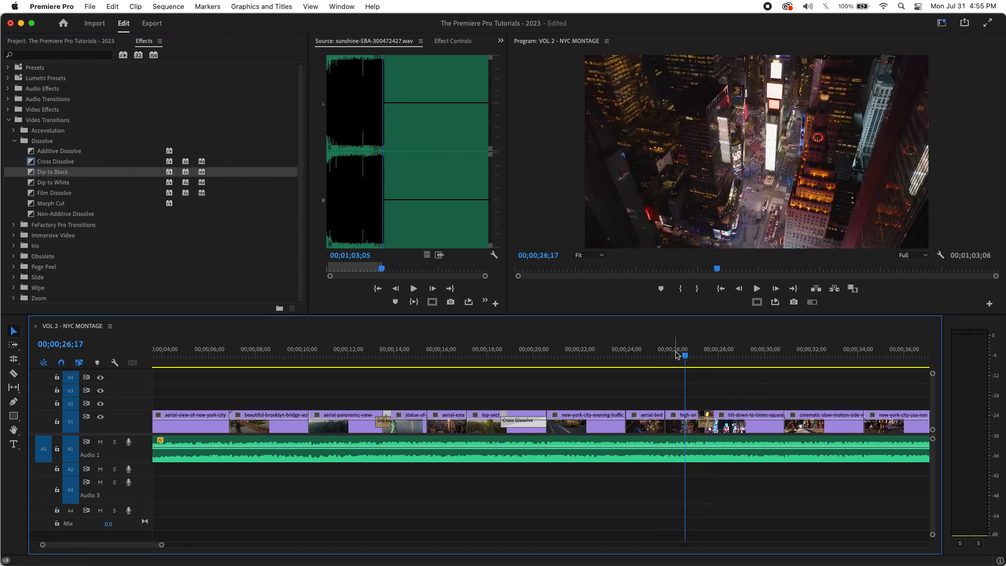
key("space")
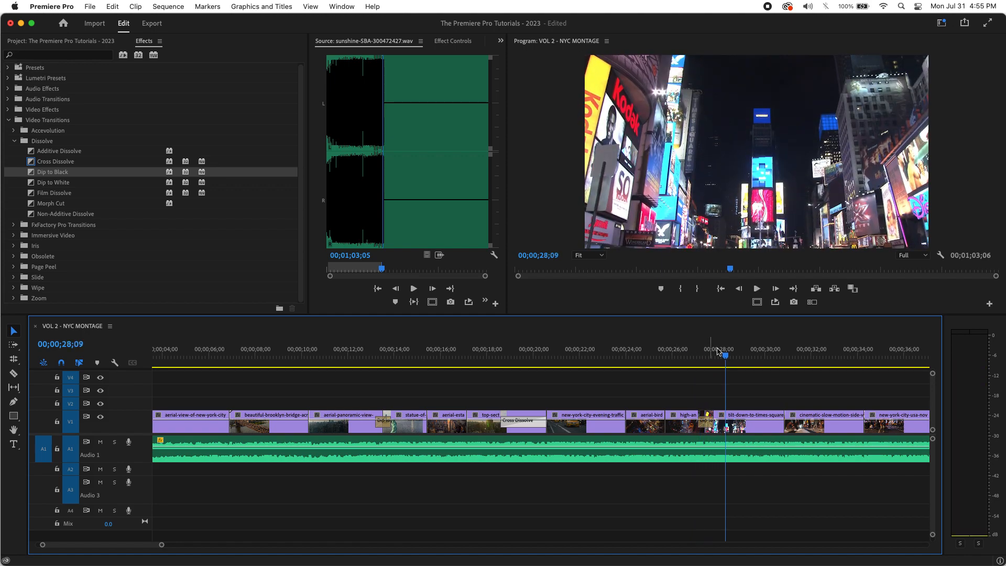
left_click(696, 356)
key("space")
key("space")
Roll the cut into the tilt-down Times Square clip about two frames earlier and replay the Dip to Black
left_click(714, 357)
key("equal")
key("equal")
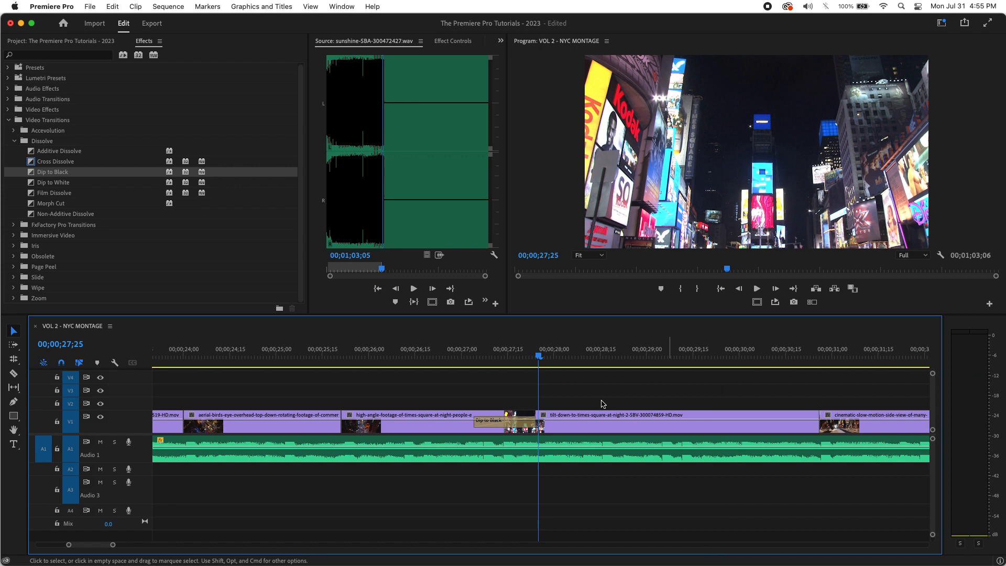
key("equal")
key("n")
left_click_drag(469, 416, 455, 415)
left_click(329, 356)
key("space")
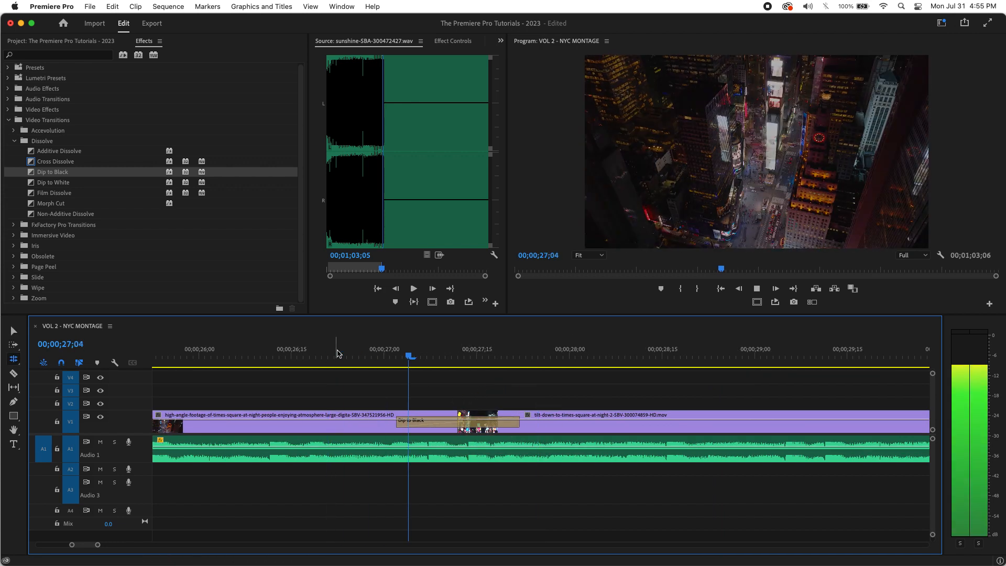
Add a Cross Dissolve between the cinematic slow-motion clip and the November 2018 crosswalk clip, and play across it
key("minus")
key("minus")
key("minus")
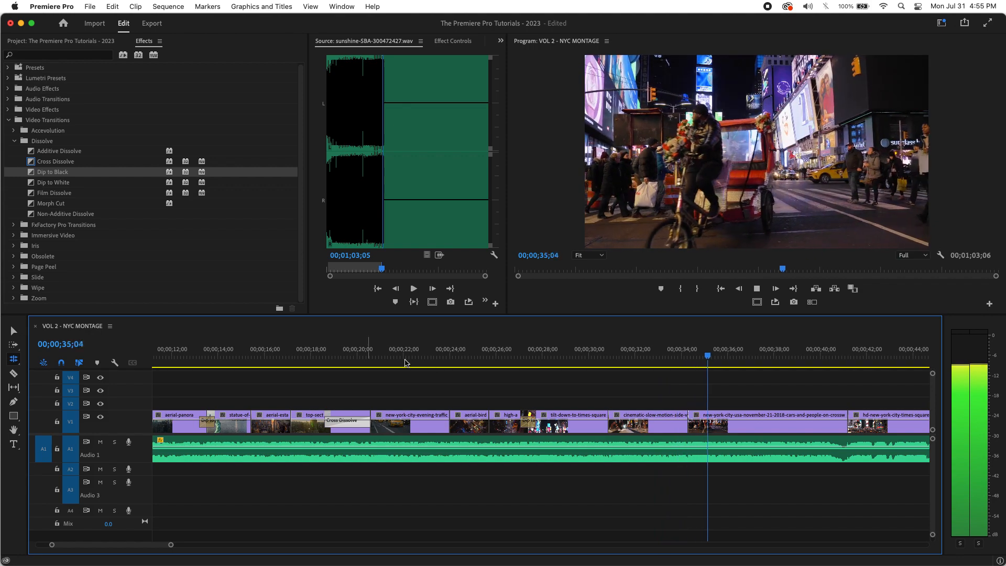
left_click_drag(577, 357, 678, 378)
left_click(64, 161)
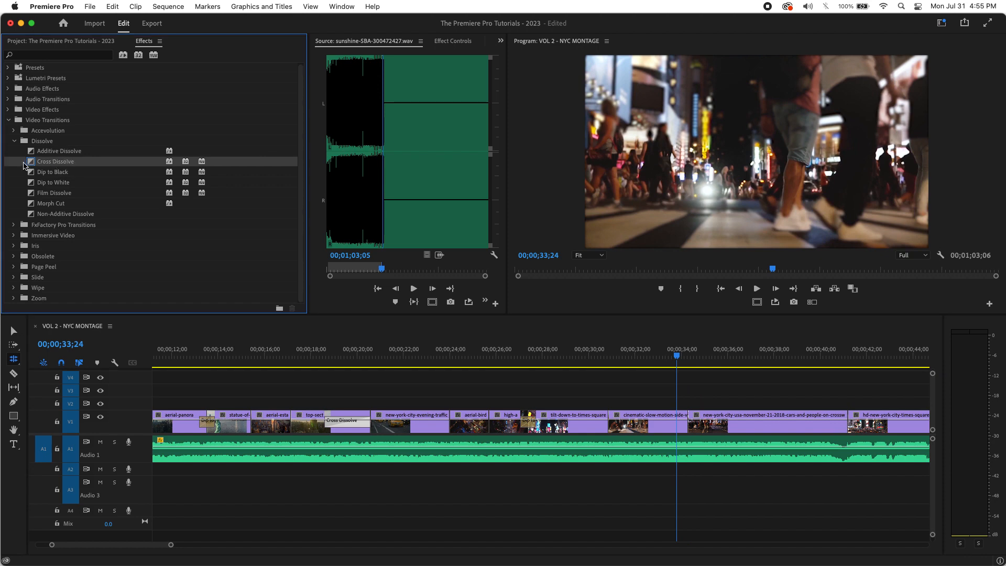
left_click_drag(30, 164, 692, 436)
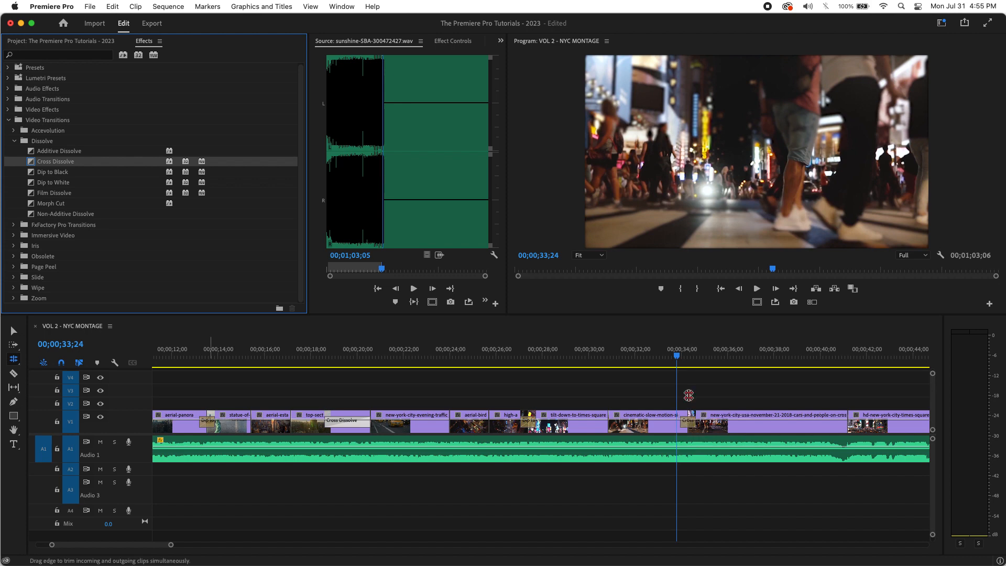
key("space")
left_click(657, 352)
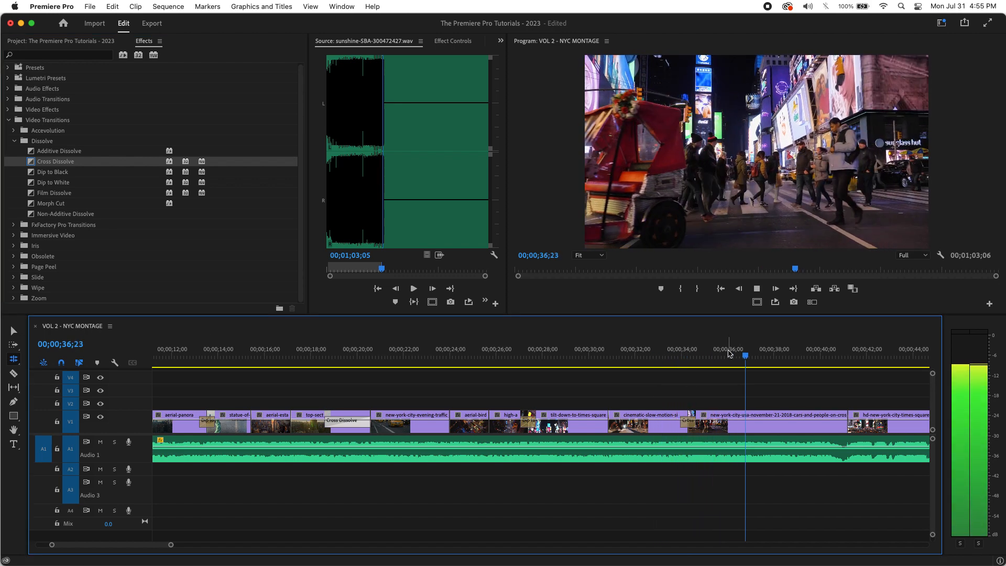
Add a Dip to Black between the hd-new-york-city-times-square-2 clip and the establishing aerial night shot, and switch back to the Selection tool
key("minus")
key("equal")
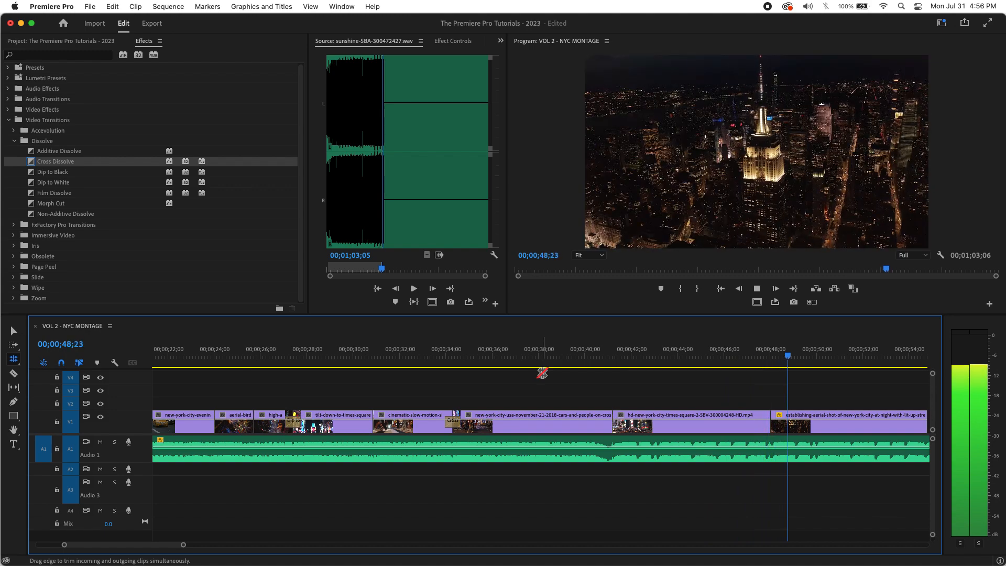
left_click_drag(810, 355, 745, 356)
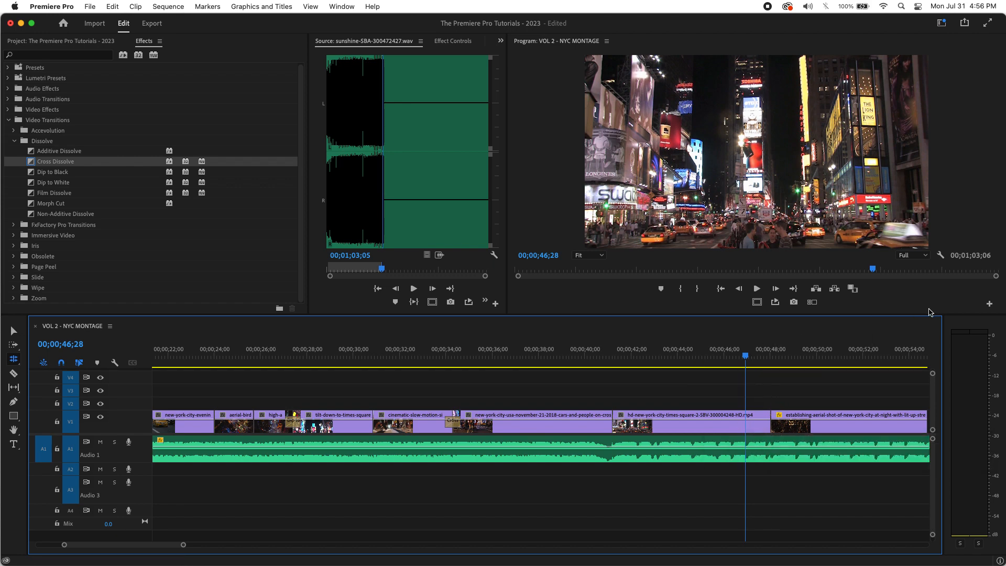
left_click(59, 174)
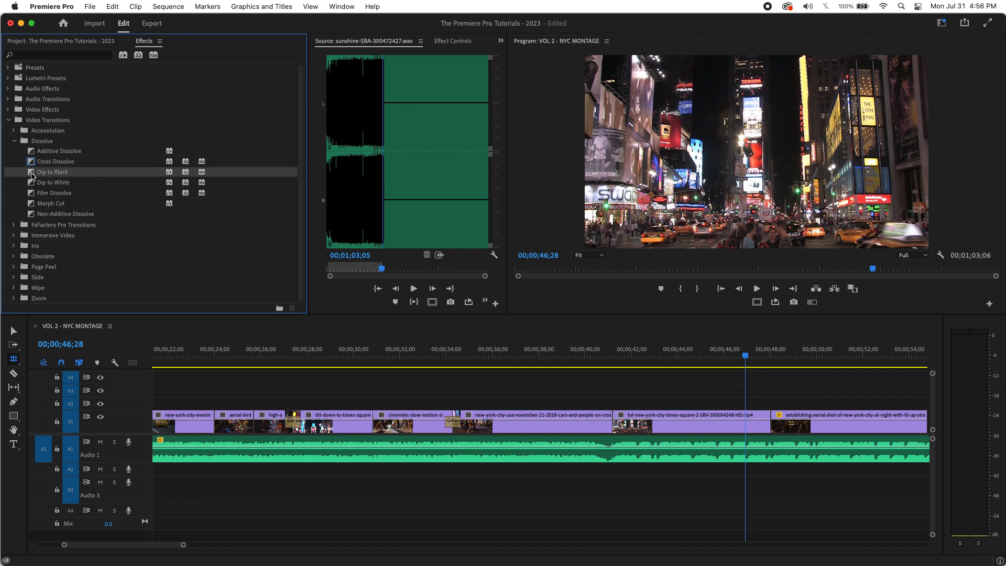
left_click_drag(31, 175, 777, 429)
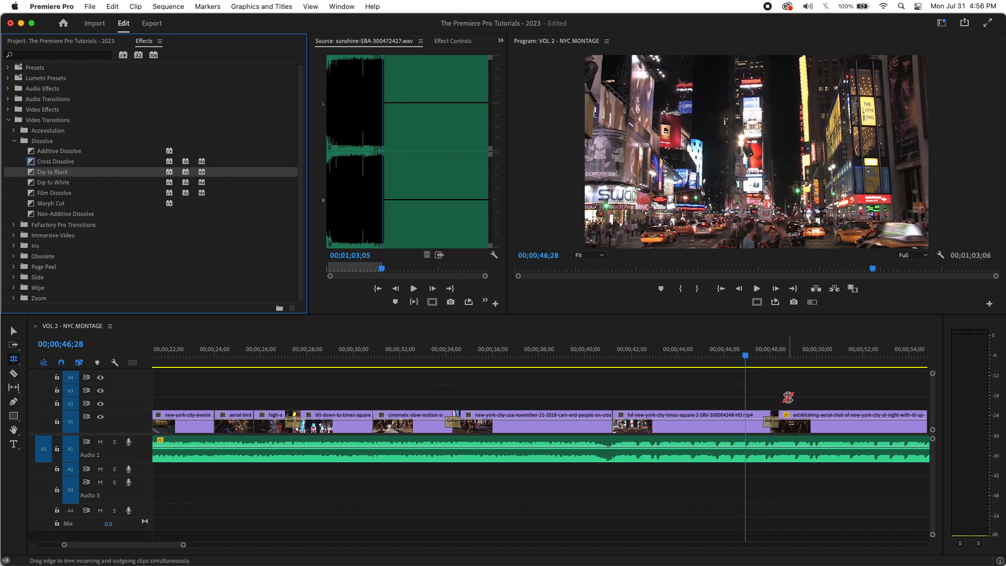
left_click(14, 332)
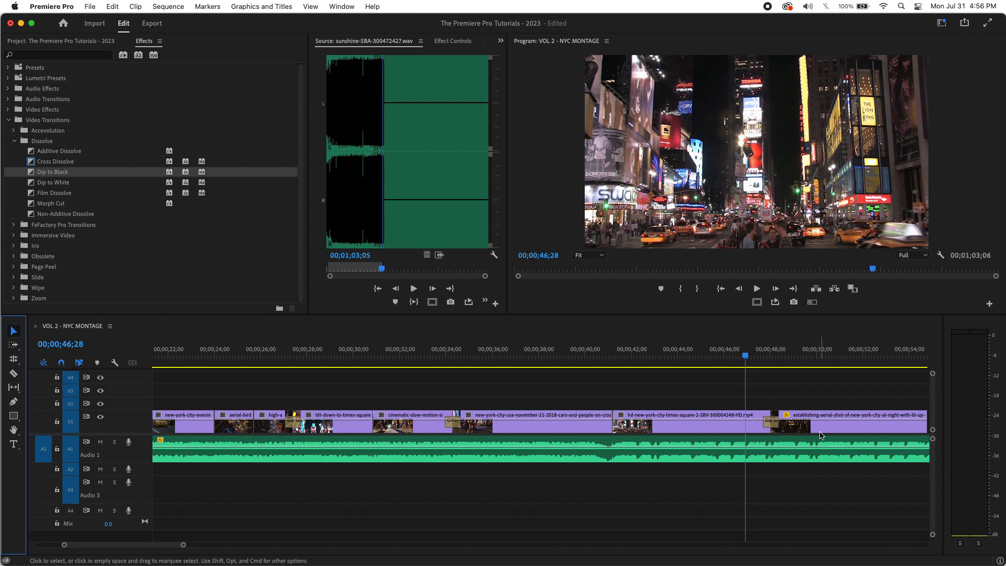
Try to lengthen the Dip to Black before the establishing aerial shot to 00;00;01;10
left_click_drag(777, 425, 888, 425)
left_click(676, 361)
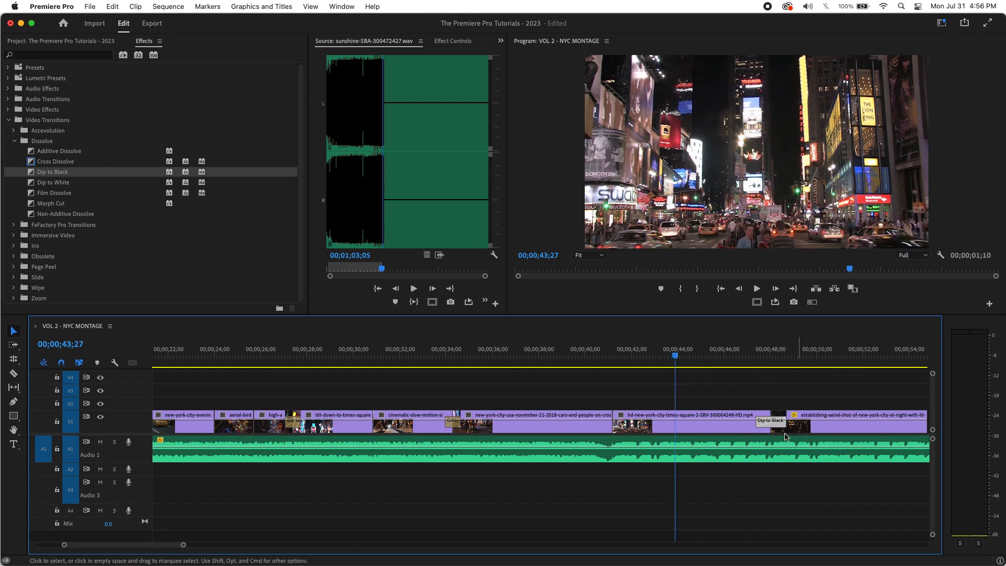
left_click_drag(785, 424, 816, 420)
left_click(797, 415)
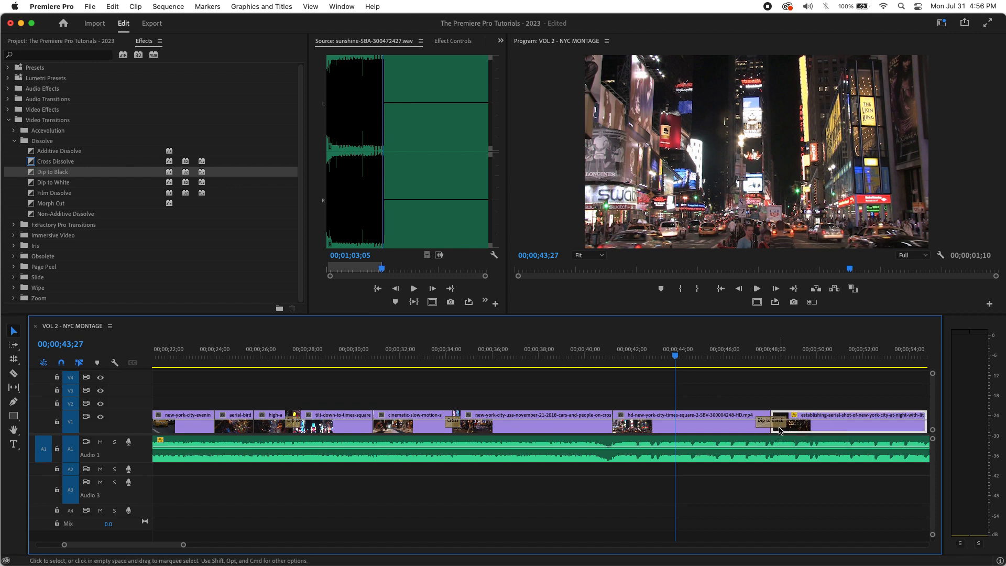
left_click_drag(780, 431, 781, 434)
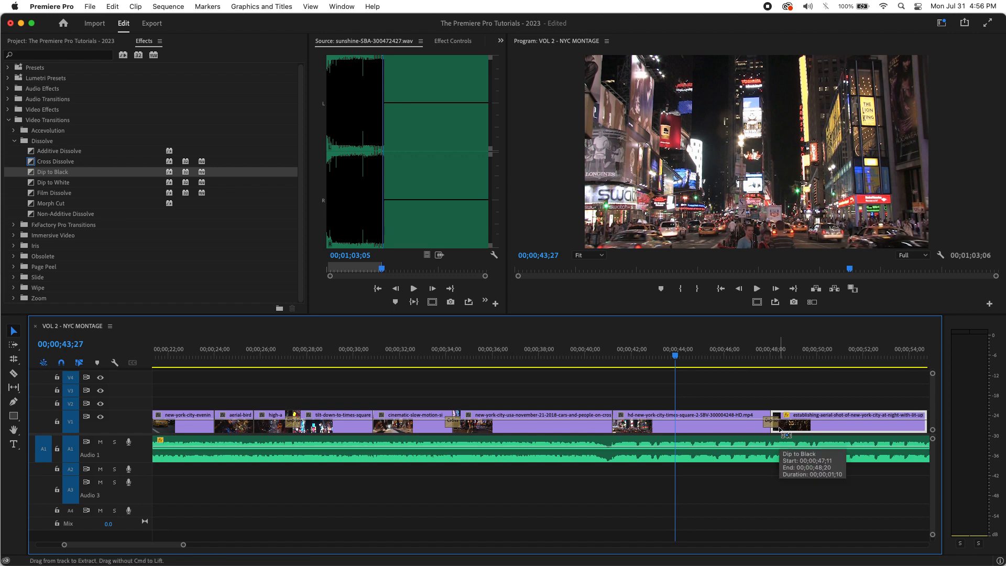
left_click(719, 356)
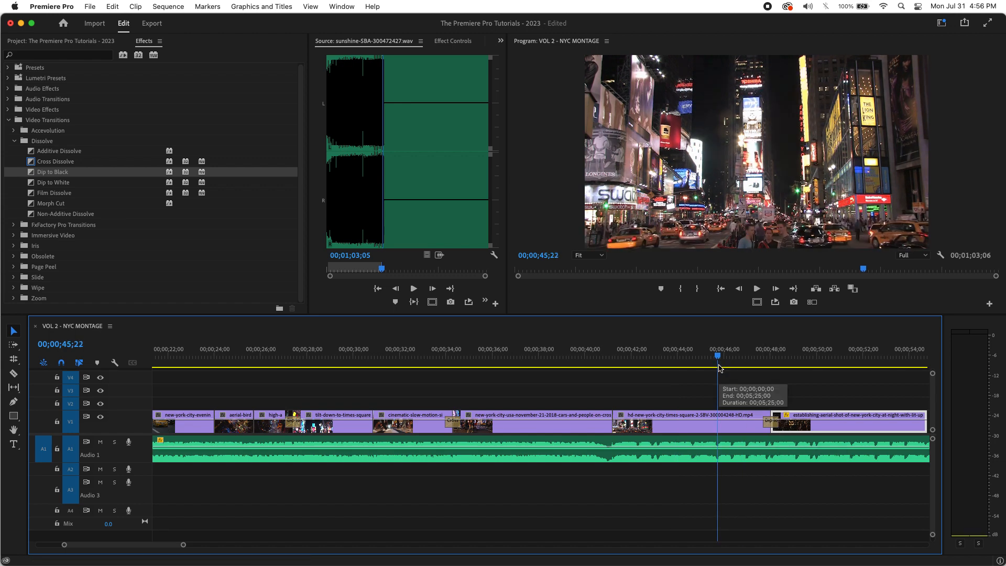
left_click_drag(720, 361, 699, 358)
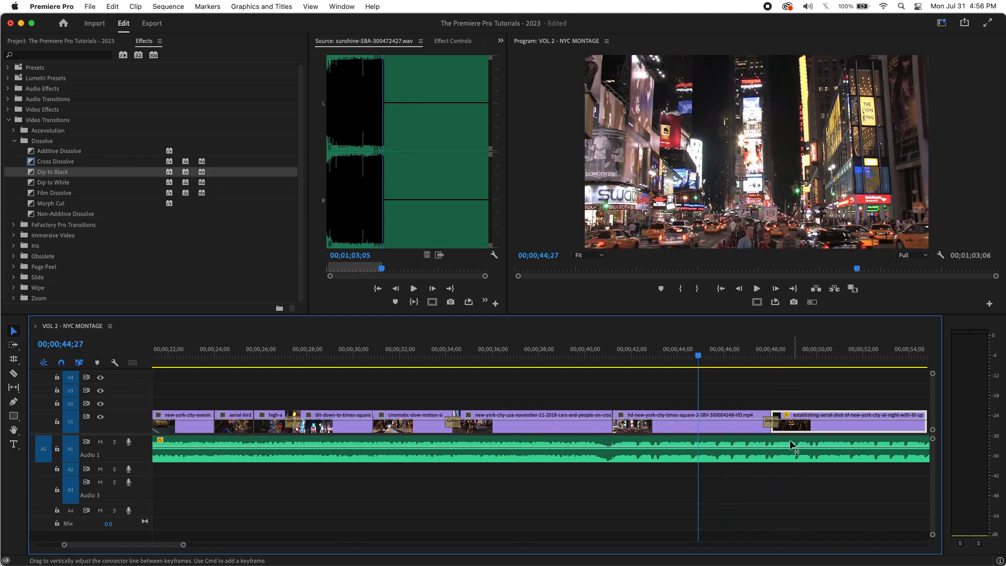
Extend the end of the Dip to Black further into the establishing aerial shot, and play across the transition
left_click_drag(779, 426, 817, 417)
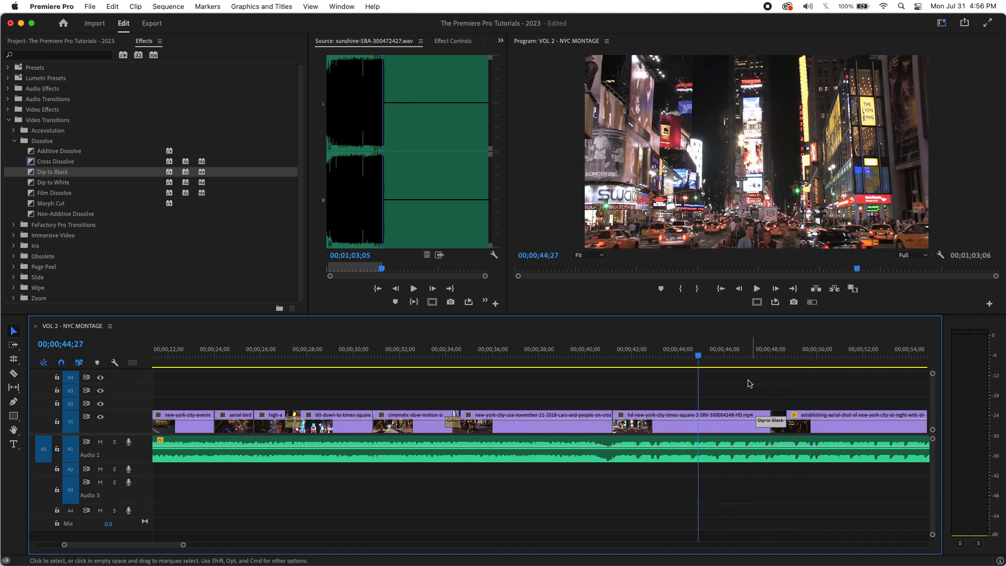
left_click(721, 358)
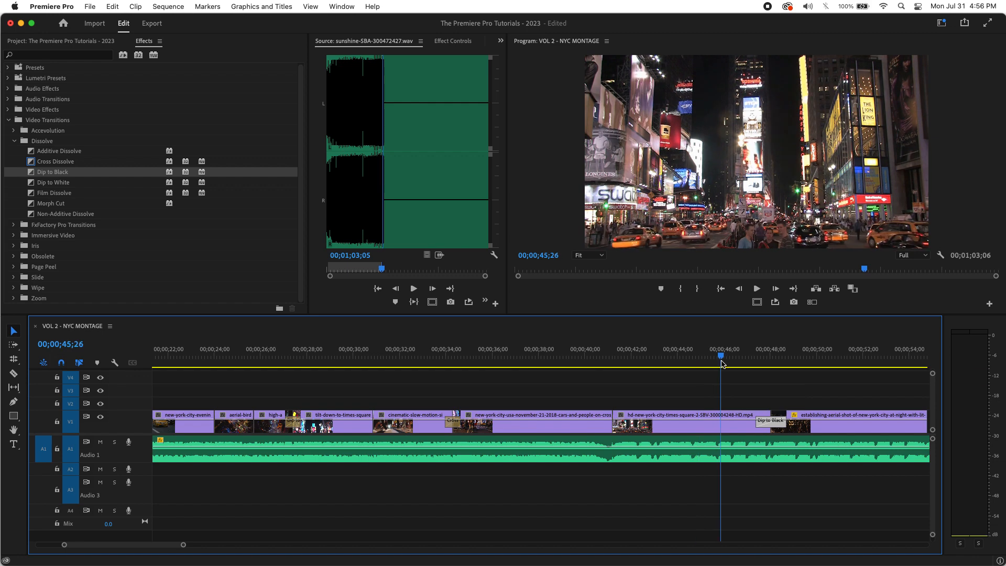
key("space")
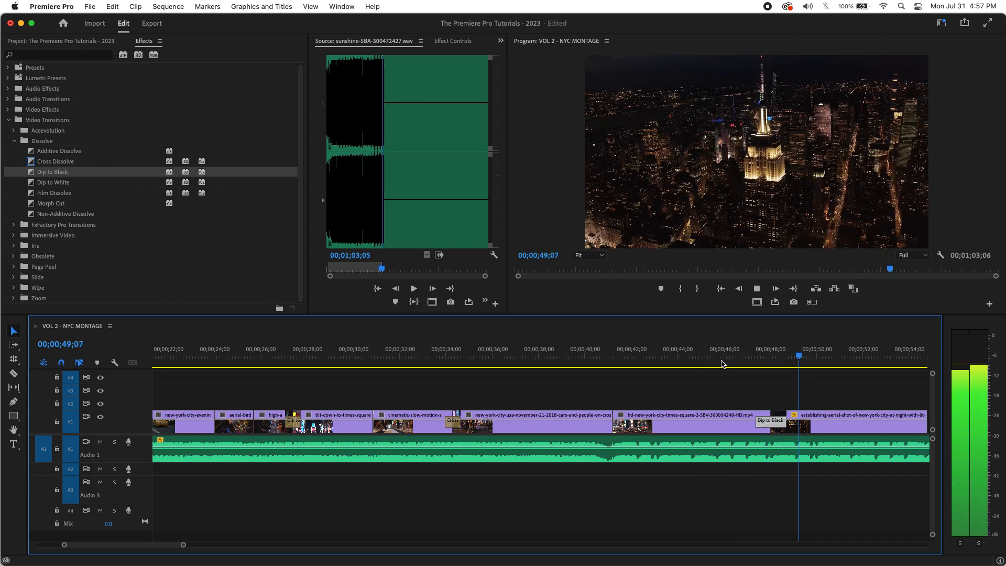
Add a Film Dissolve to the end of the establishing aerial night shot
key("minus")
key("minus")
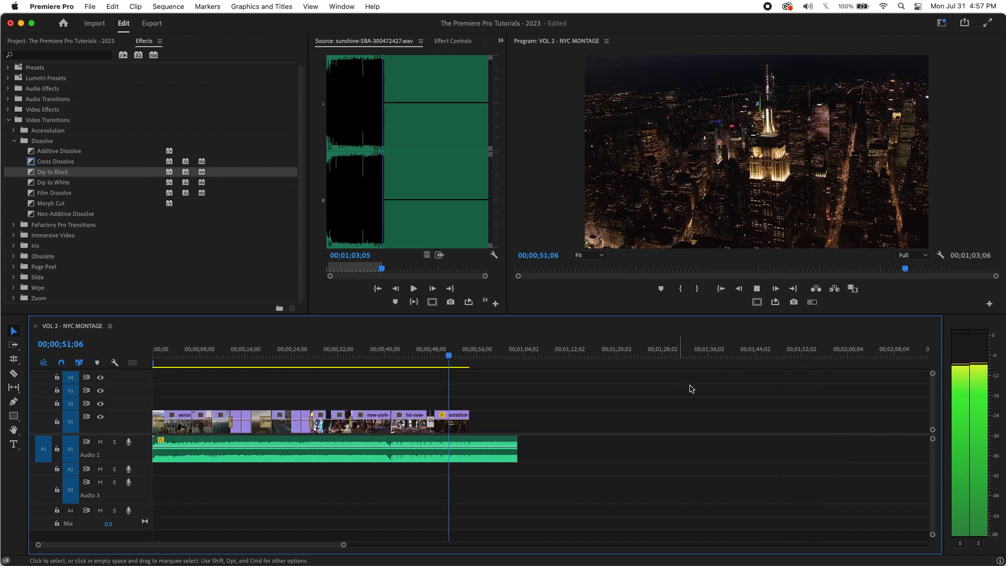
key("equal")
key("equal")
key("equal")
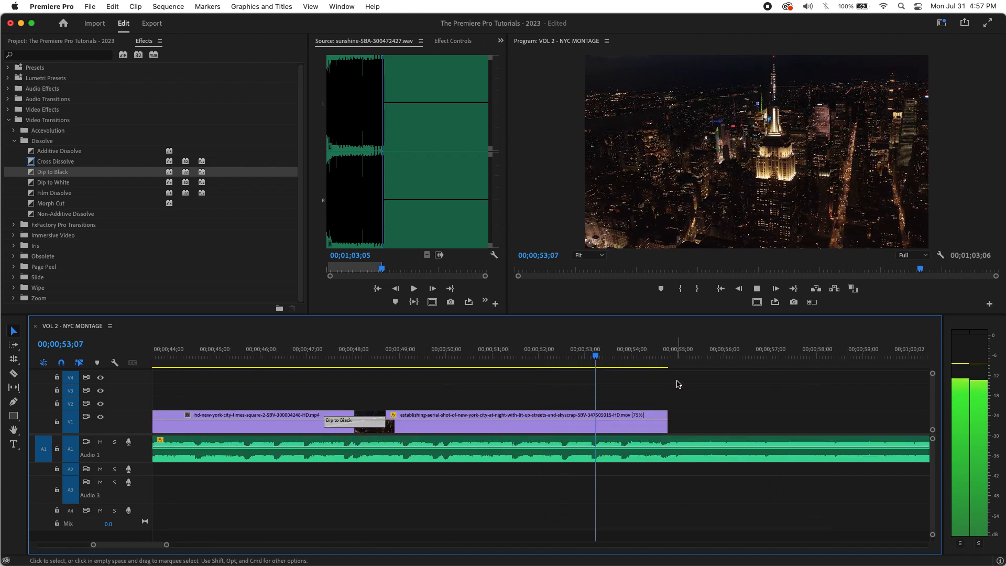
left_click_drag(701, 360, 609, 377)
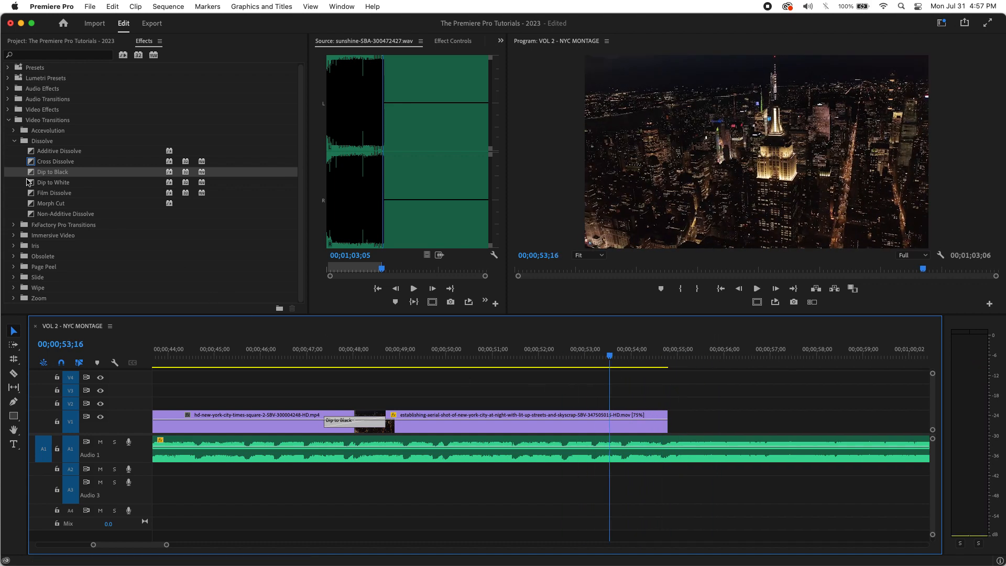
left_click(31, 196)
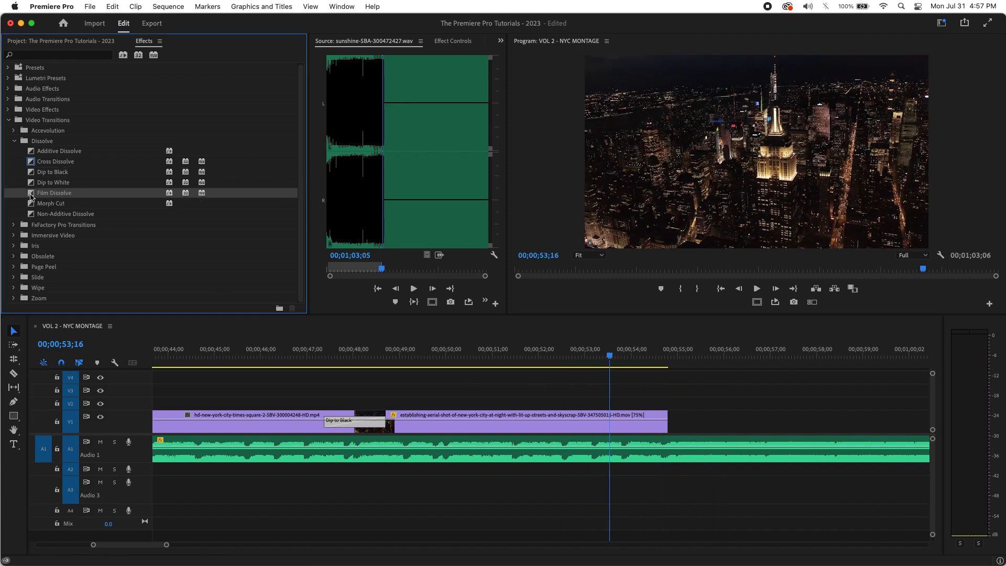
left_click_drag(29, 197, 658, 431)
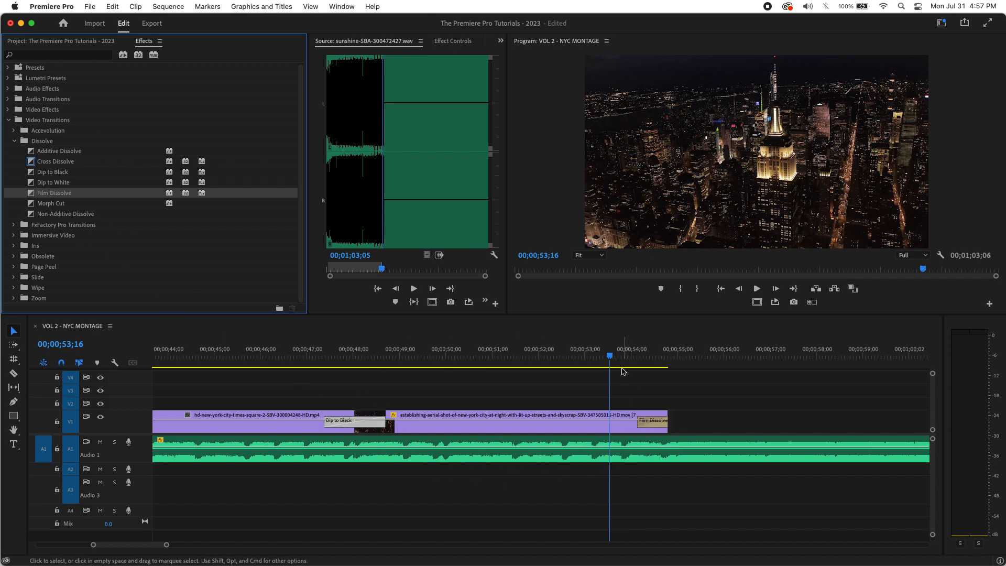
Lengthen the Film Dissolve at the end of the aerial night shot to about 2 seconds, and play across the fade-out
left_click_drag(612, 355, 532, 355)
left_click_drag(639, 425, 577, 439)
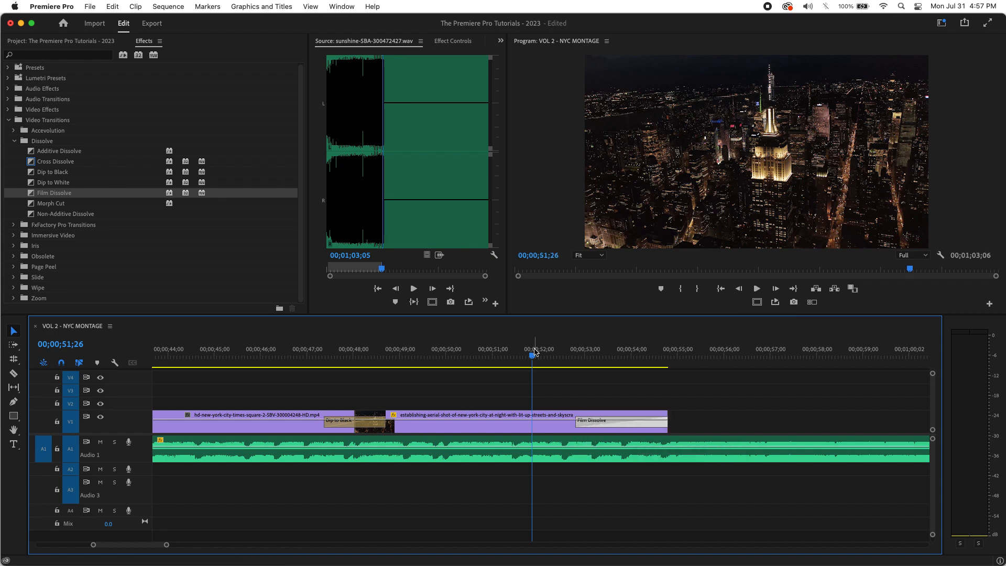
key("space")
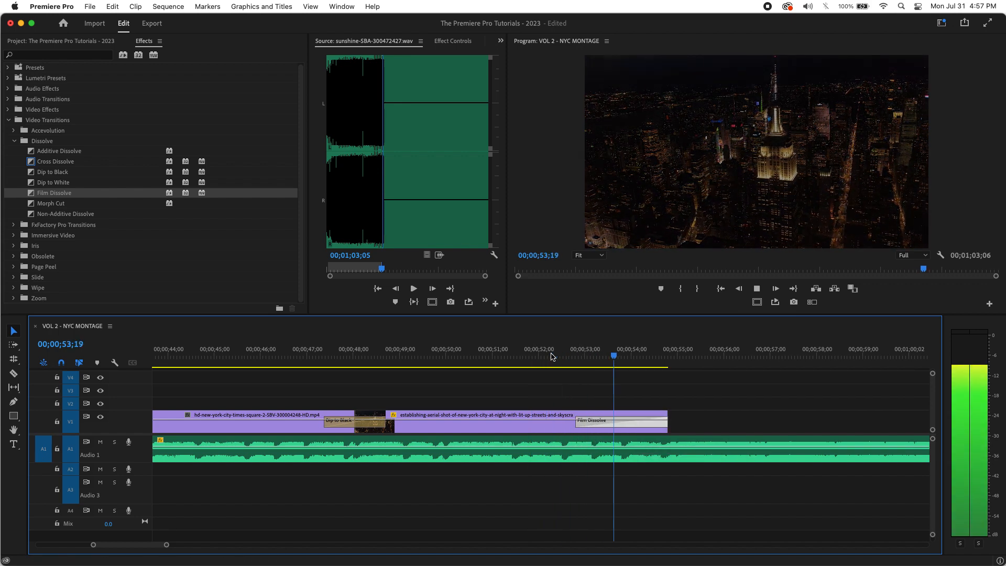
left_click_drag(666, 357, 640, 358)
Review the whole montage from the beginning in an enlarged Program monitor, and return the playhead to the start of the sequence
key("minus")
key("minus")
key("minus")
key("minus")
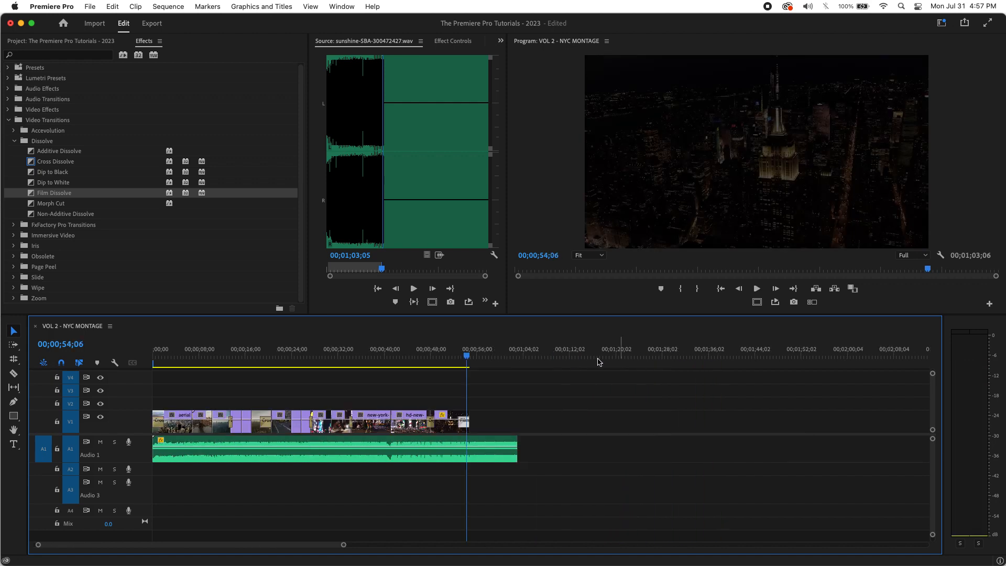
key("Home")
key("space")
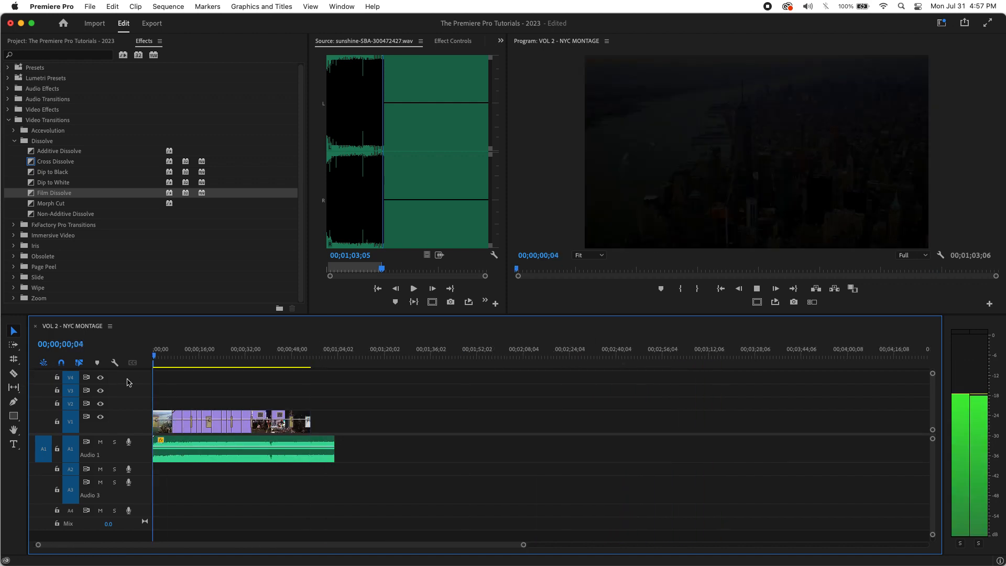
left_click_drag(545, 315, 539, 391)
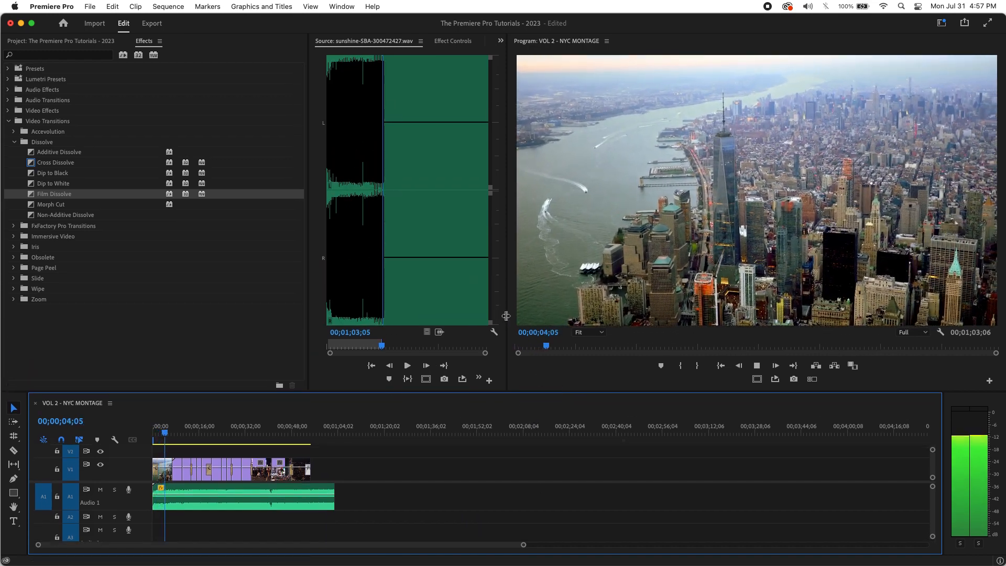
left_click_drag(509, 326, 504, 312)
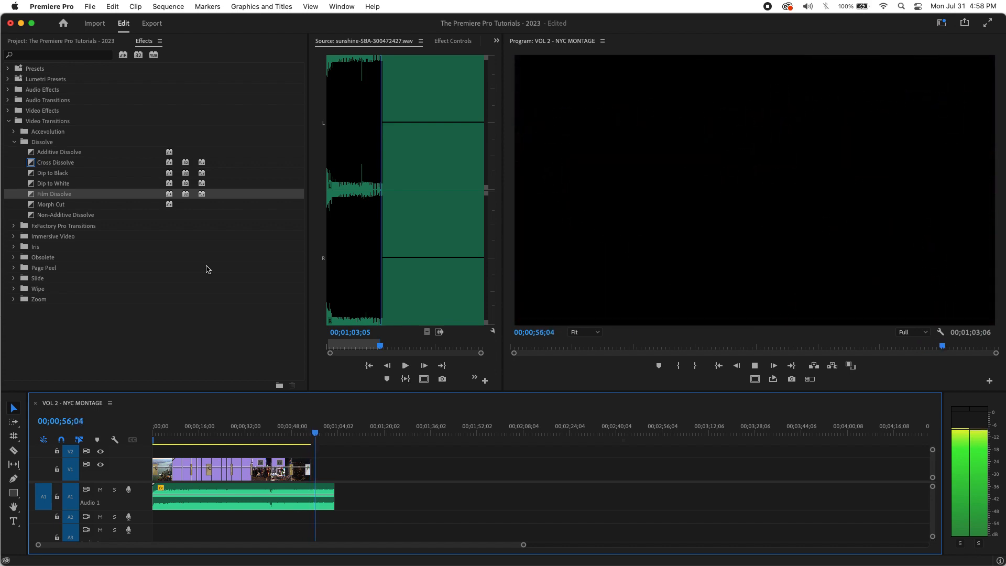
key("space")
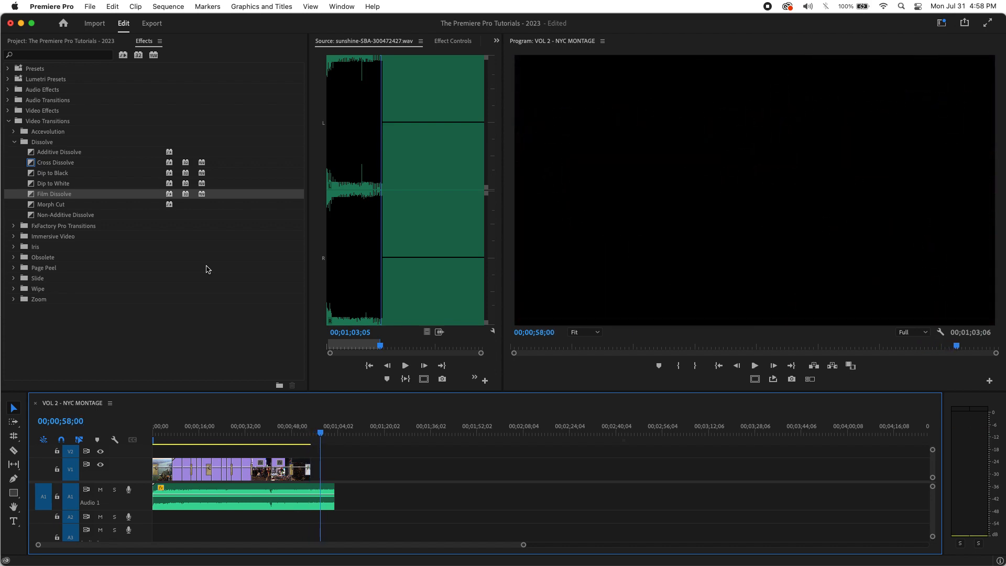
left_click_drag(318, 435, 153, 434)
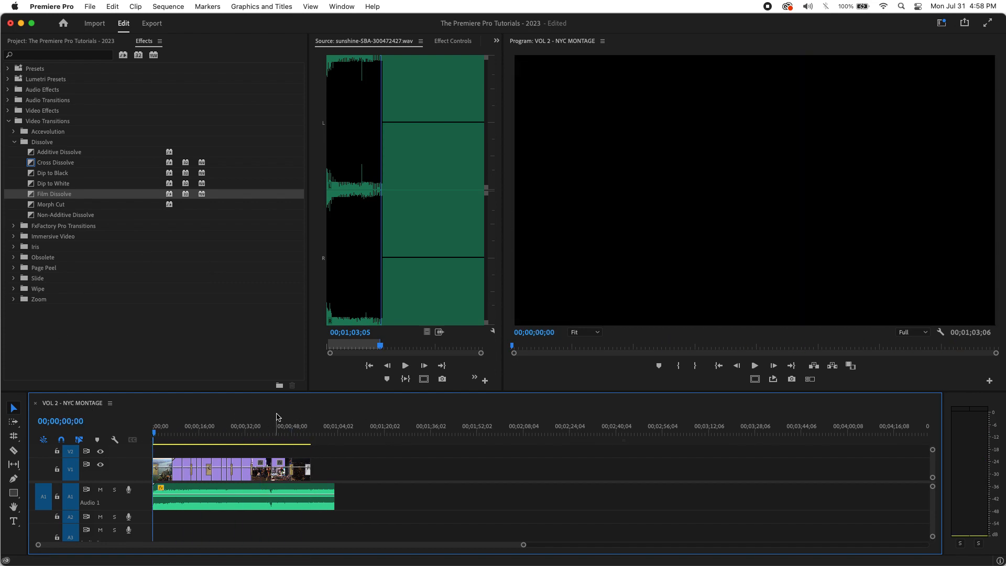